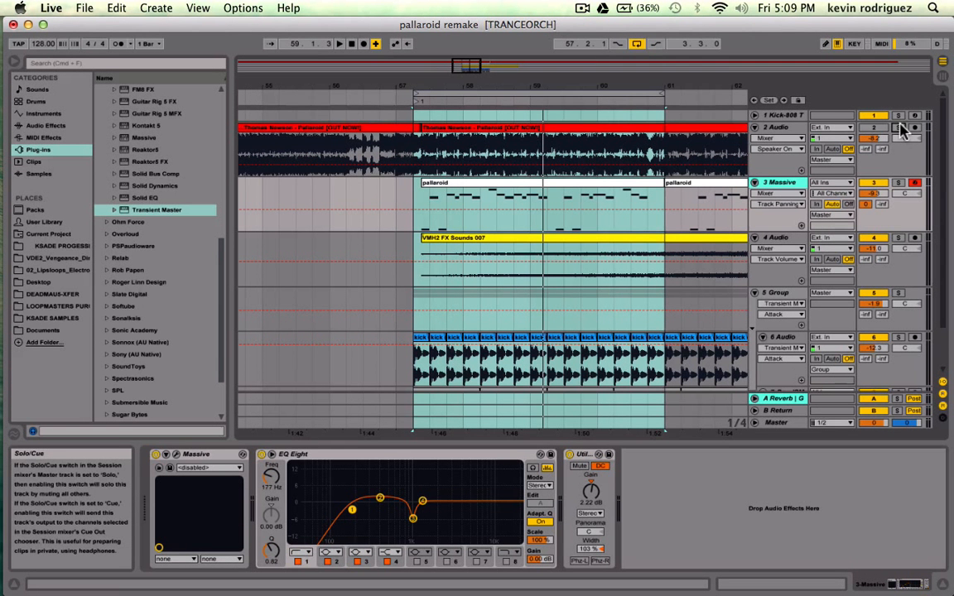
Solo the reference song on track 2 and play it briefly, turning the solo off and stopping playback
left_click(899, 128)
key("space")
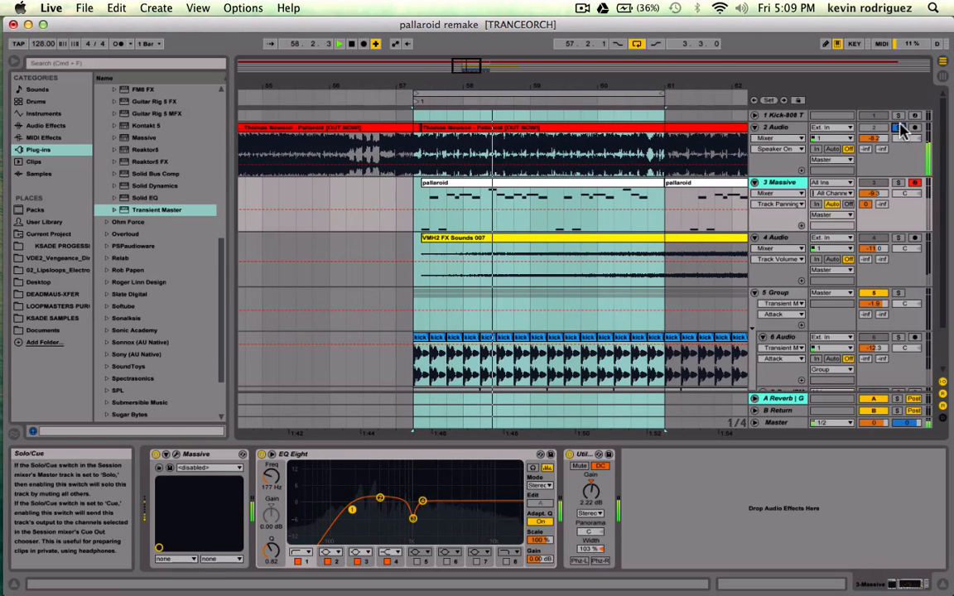
left_click(899, 128)
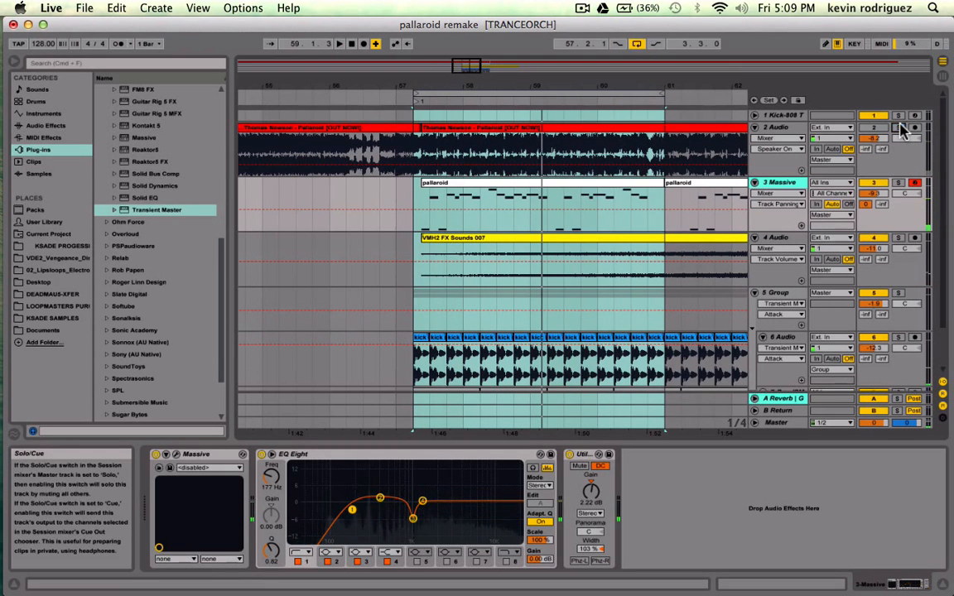
key("space")
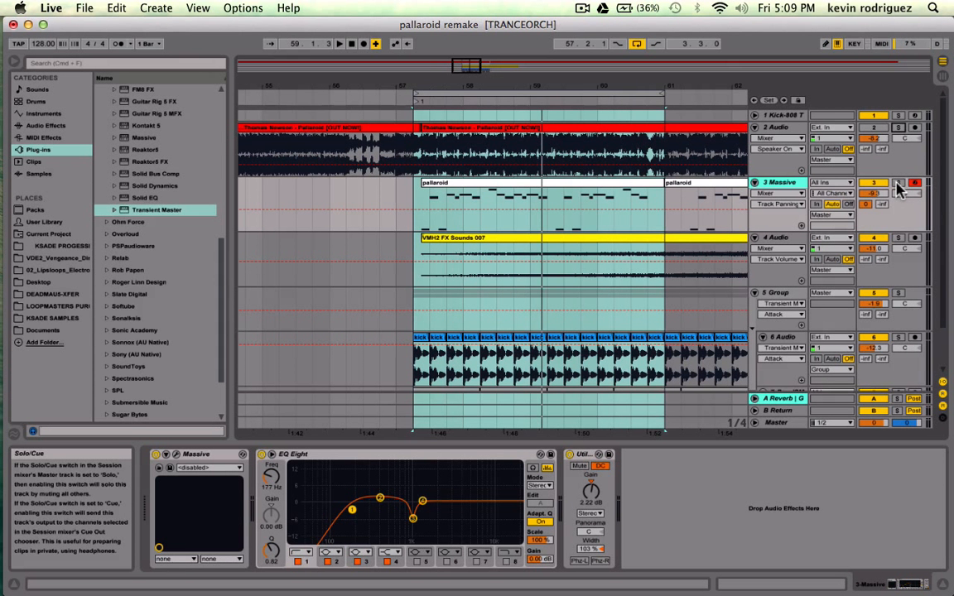
Play the Massive track soloed, switch the solo to the reference track for comparison, and turn the solo off
left_click(899, 183)
key("space")
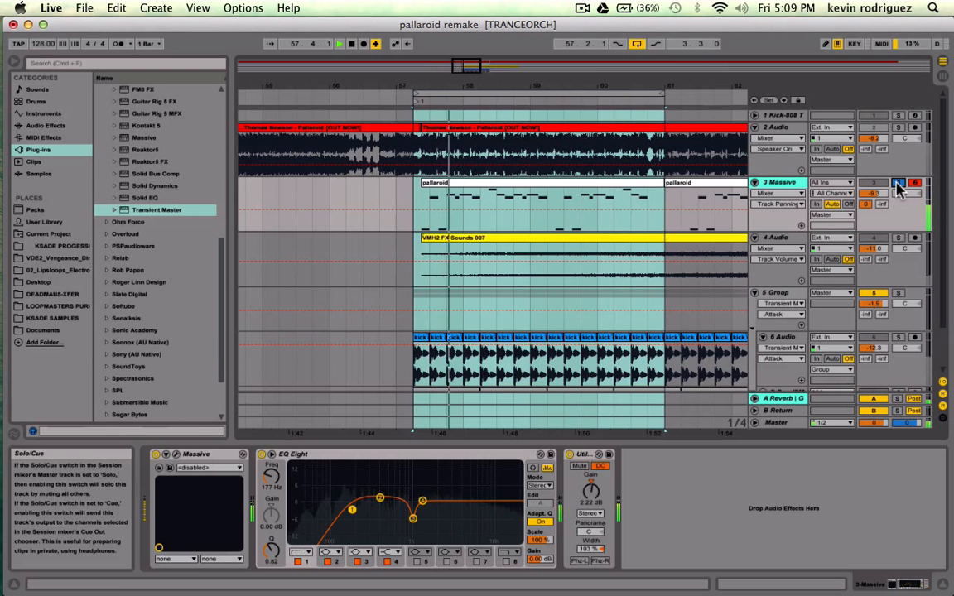
left_click(899, 127)
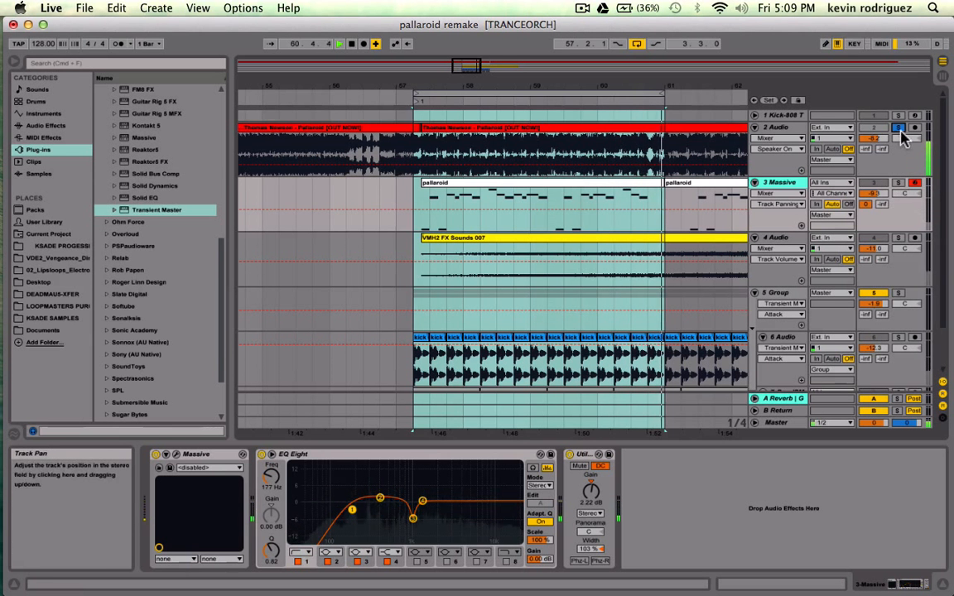
left_click(900, 129)
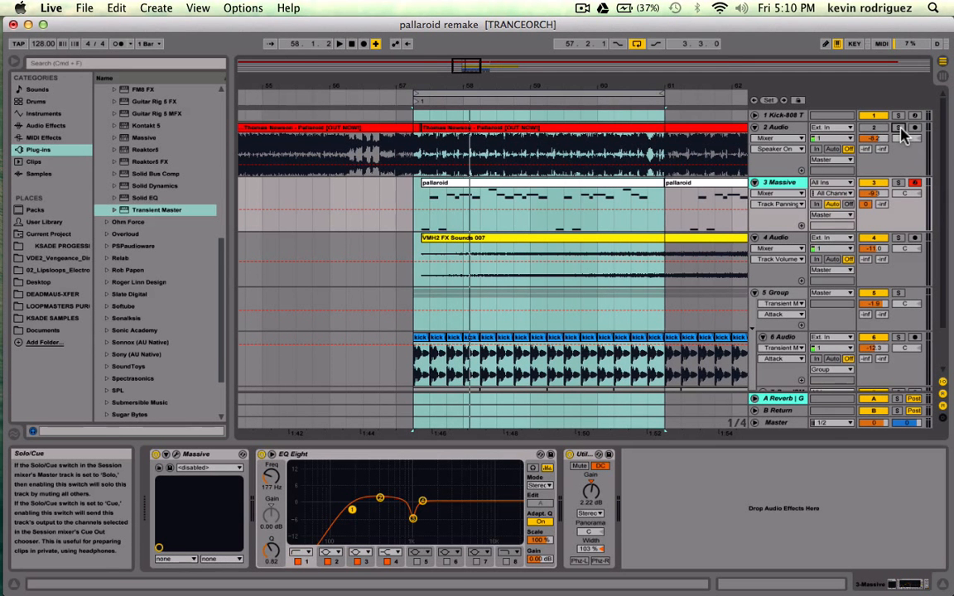
Open Massive's preset browser and look through the palloroid remakes presets in KSADE SIM's ksade3 folder, selecting palloroid remakes8
left_click(177, 453)
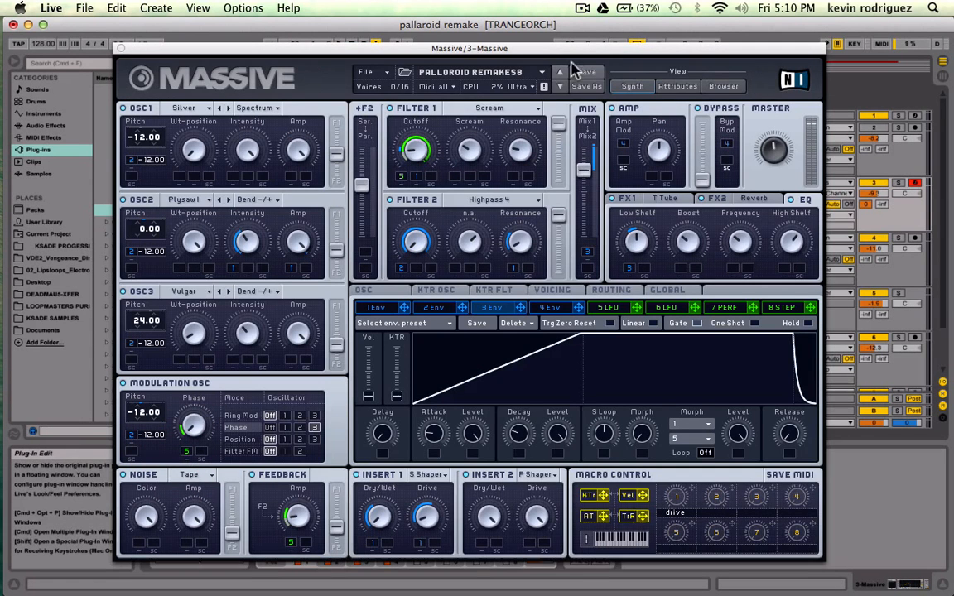
left_click(736, 88)
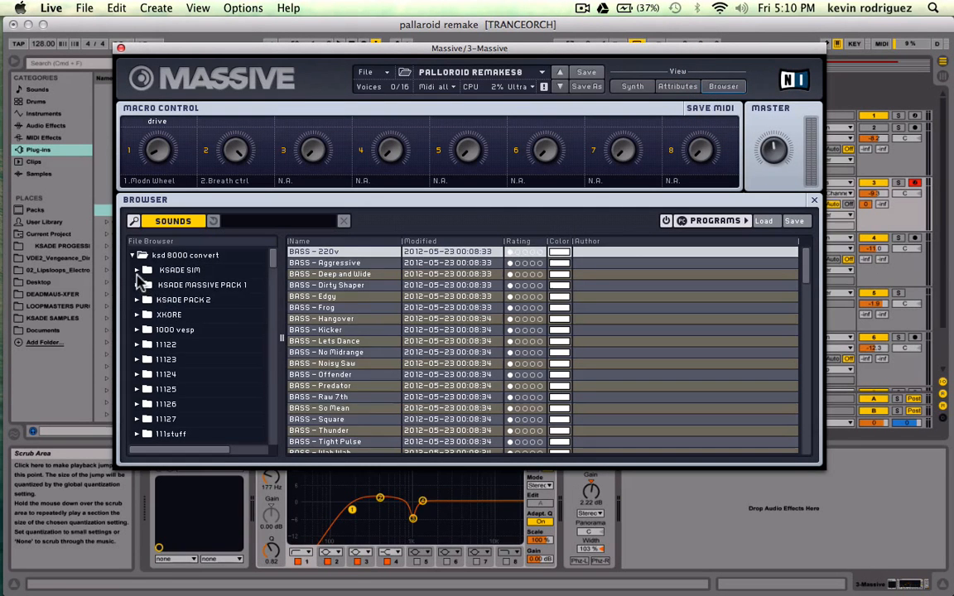
left_click(137, 270)
left_click(170, 285)
scroll(367, 352, "down", 10)
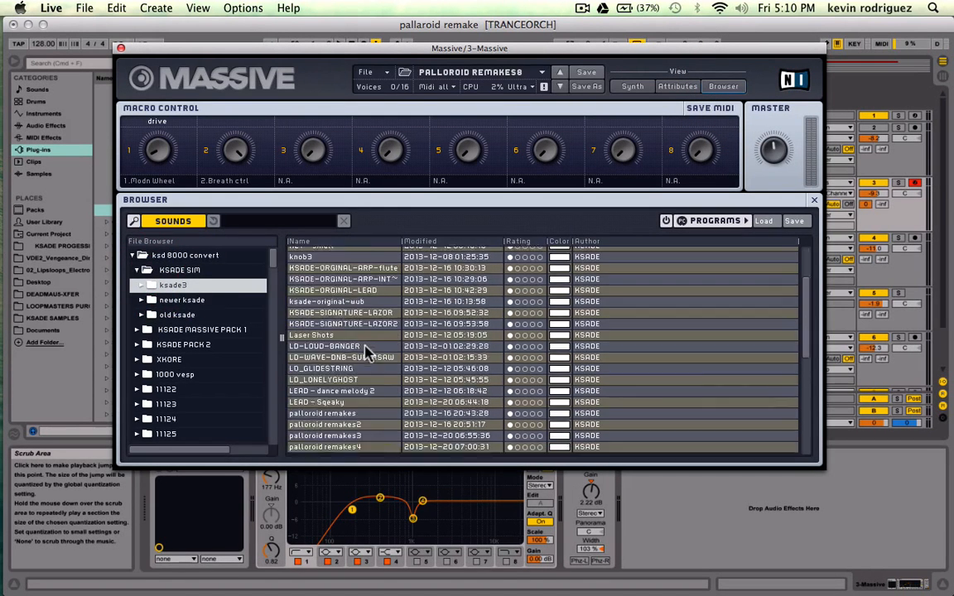
scroll(367, 352, "down", 5)
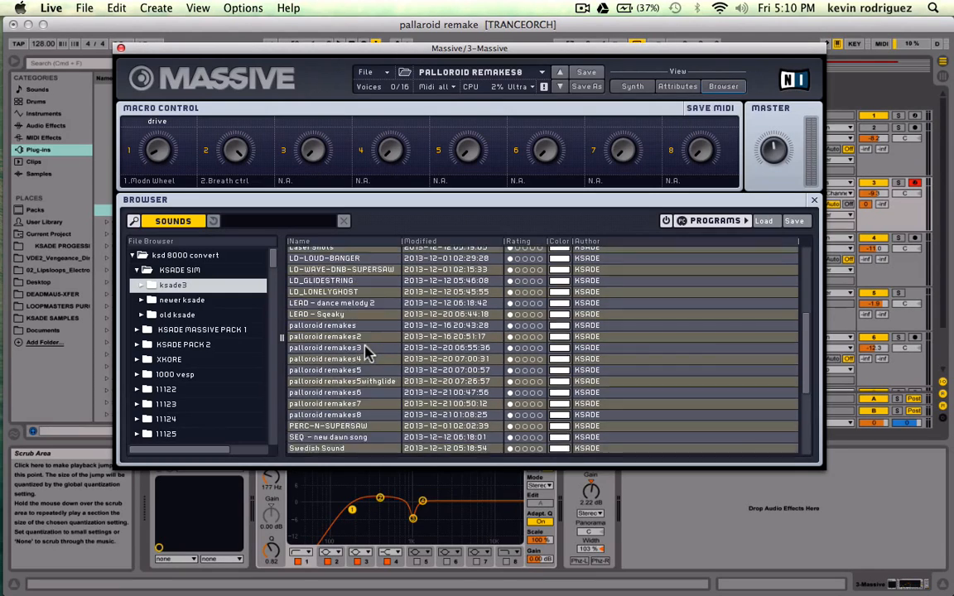
scroll(321, 272, "down", 1)
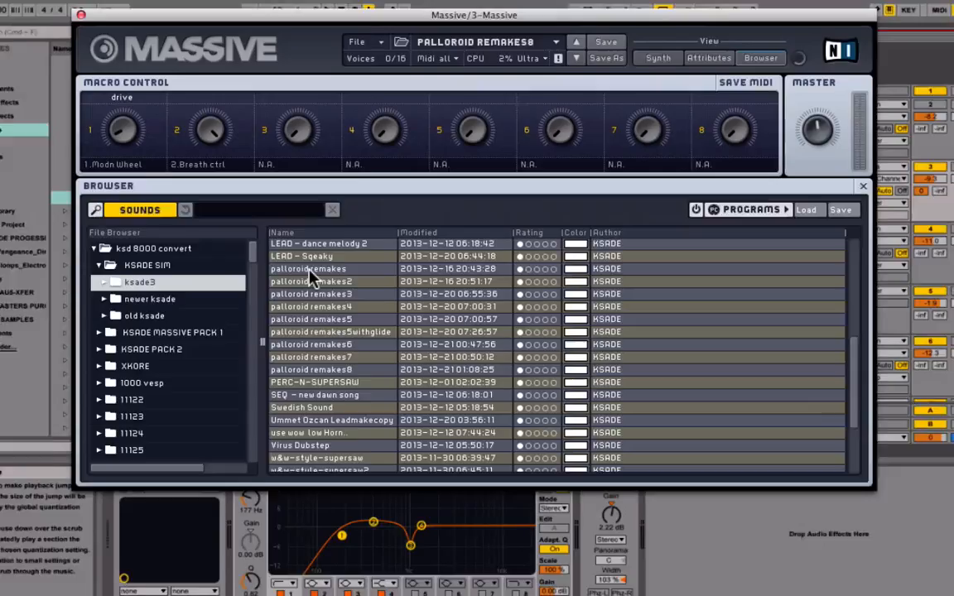
left_click(323, 274)
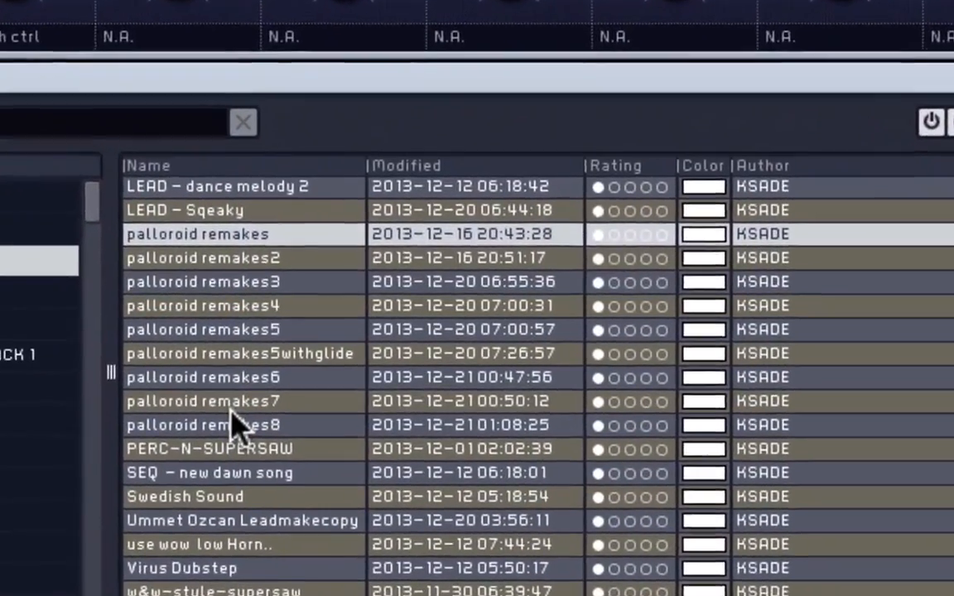
left_click(257, 410)
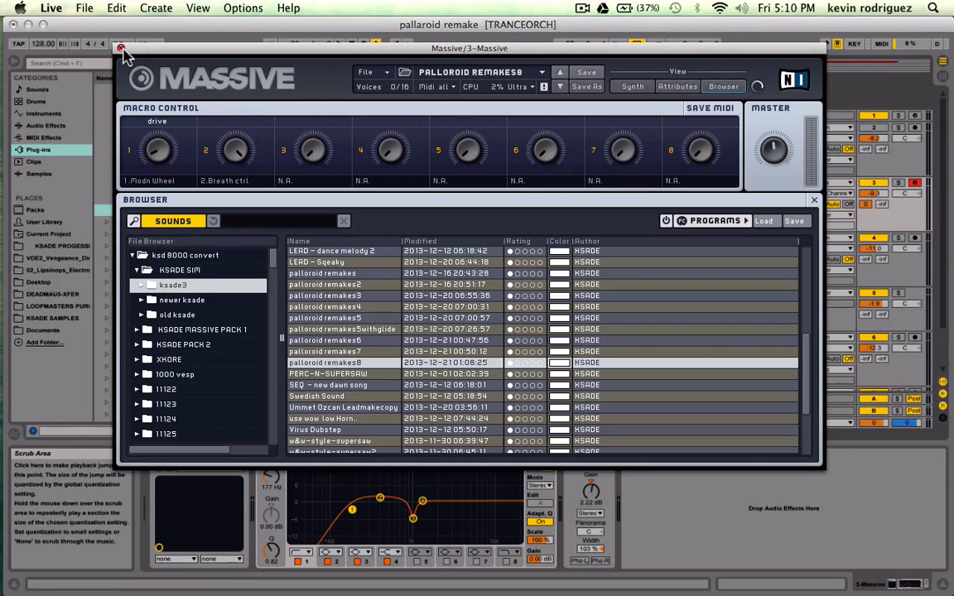
Return Massive to its Synth view and close the plug-in window
left_click(636, 89)
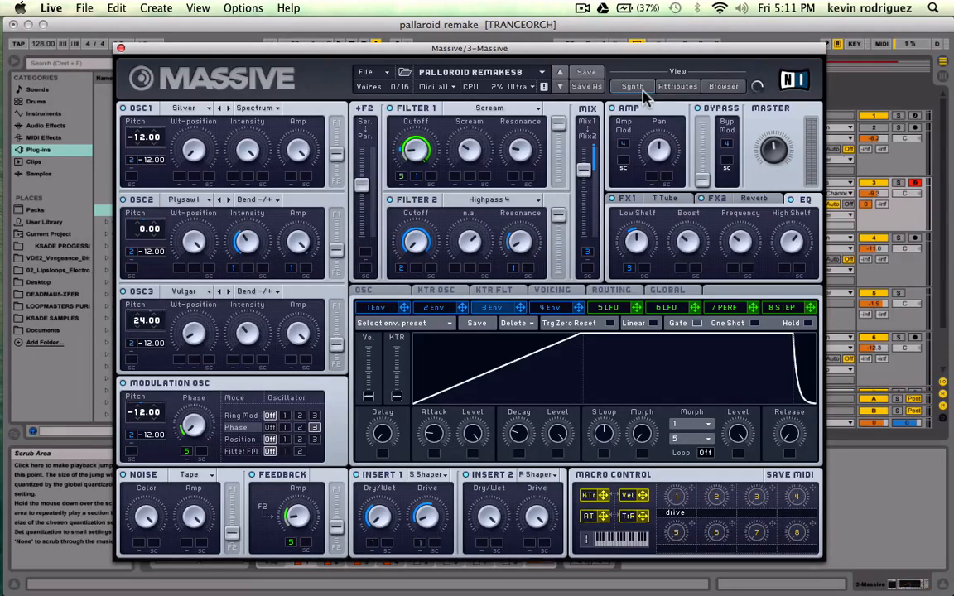
left_click_drag(282, 50, 273, 25)
left_click(105, 25)
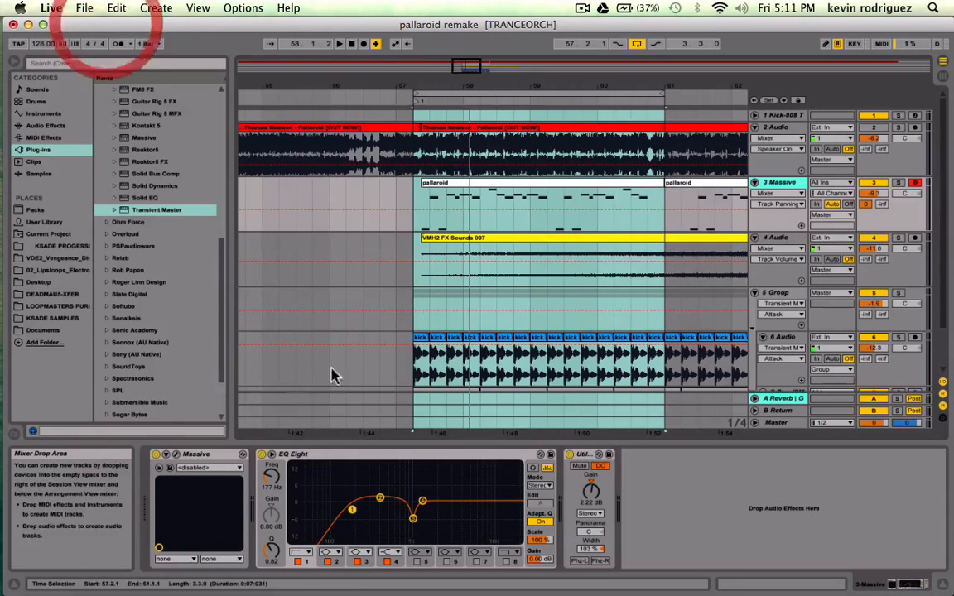
Inspect the Massive track's effect chain and the Reverb and Gate on return track A, returning to the Massive track
left_click(783, 186)
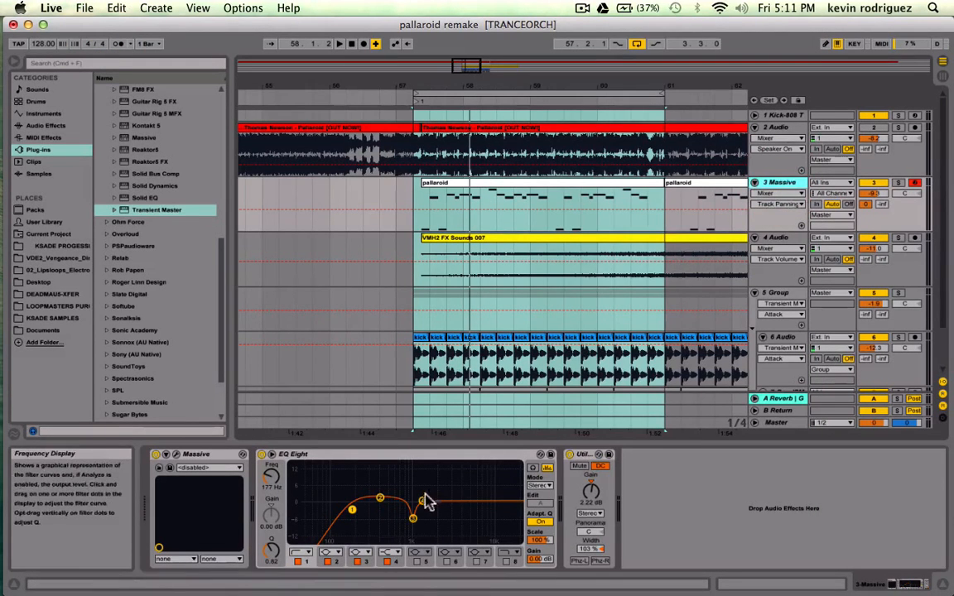
left_click(591, 458)
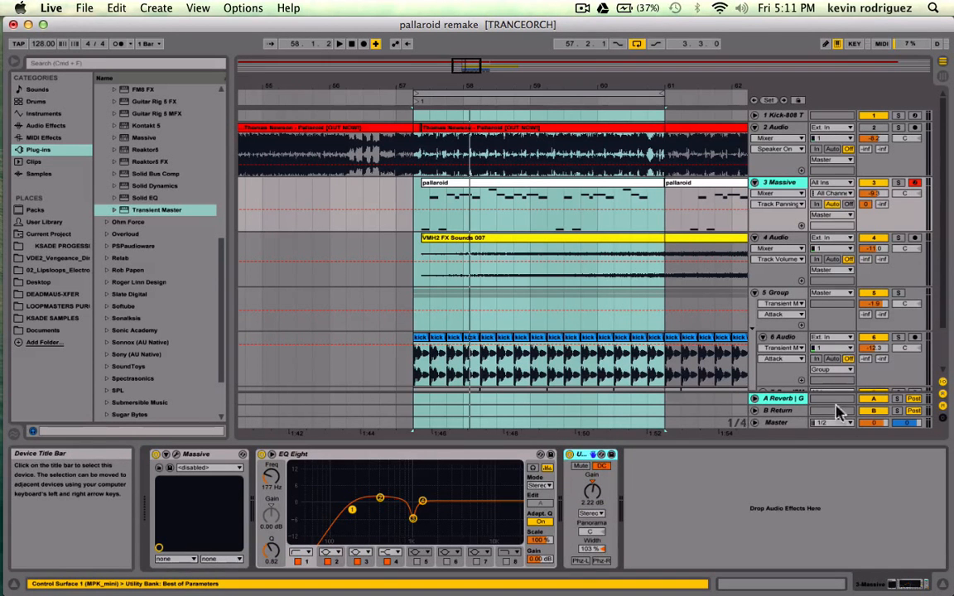
left_click(785, 399)
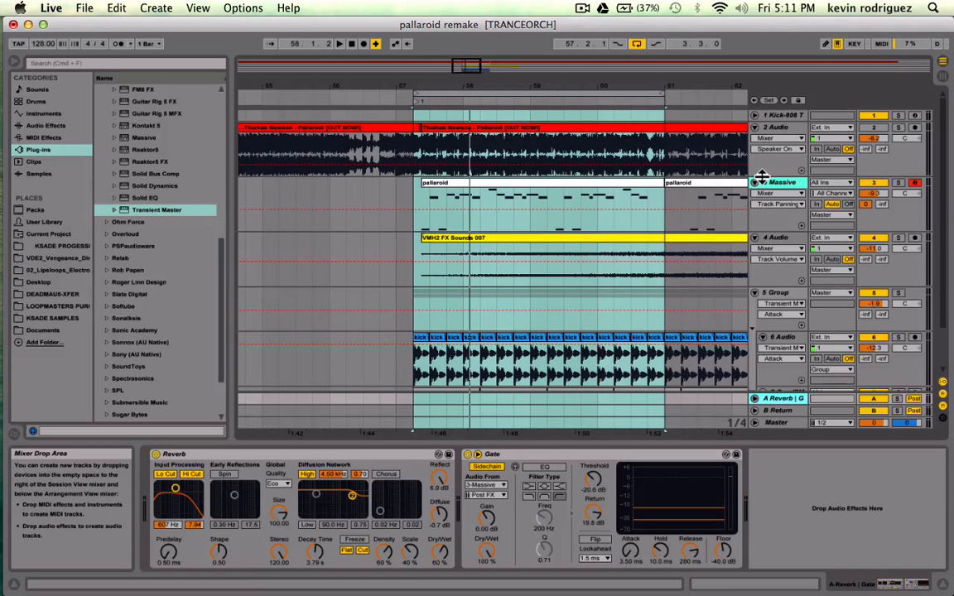
left_click(772, 184)
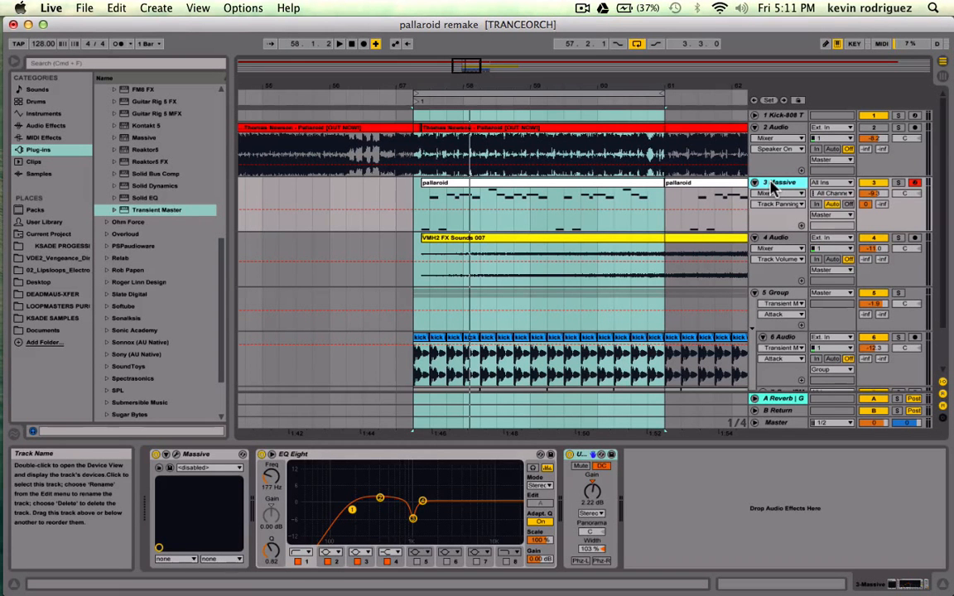
Inspect the first pallaroid clip on the Massive track and bring the track's device chain back into view
double_click(503, 186)
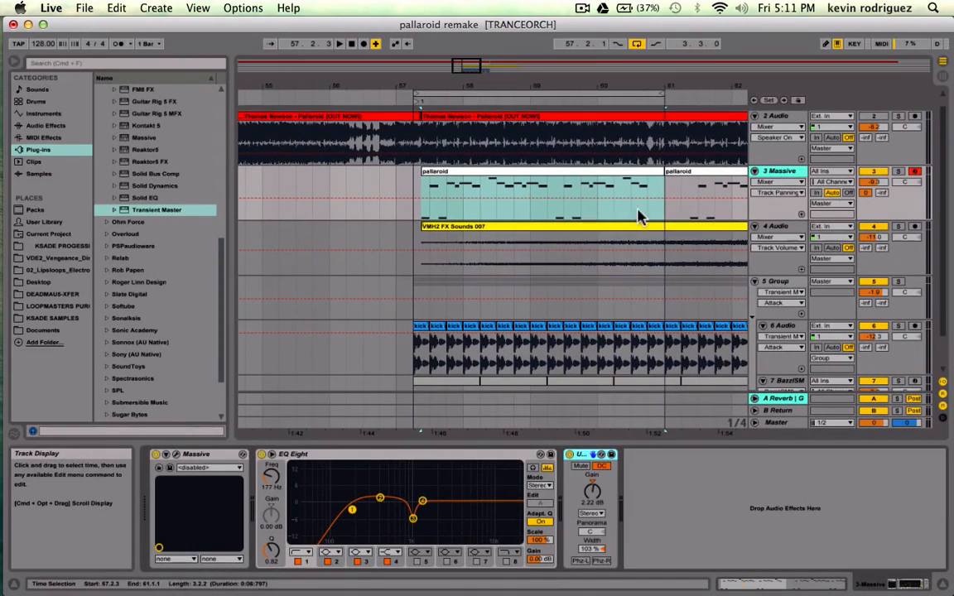
scroll(523, 280, "up", 1)
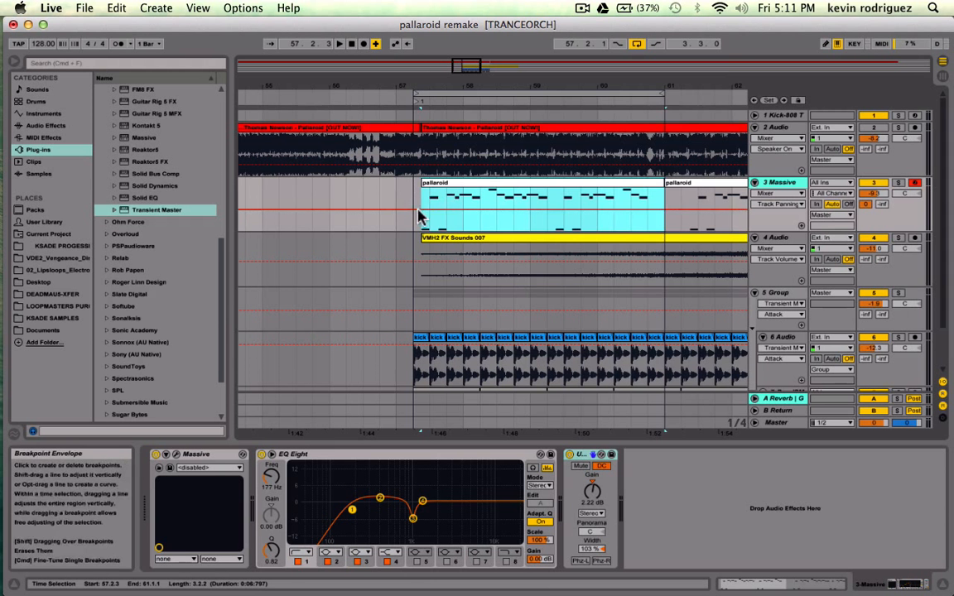
left_click(778, 182)
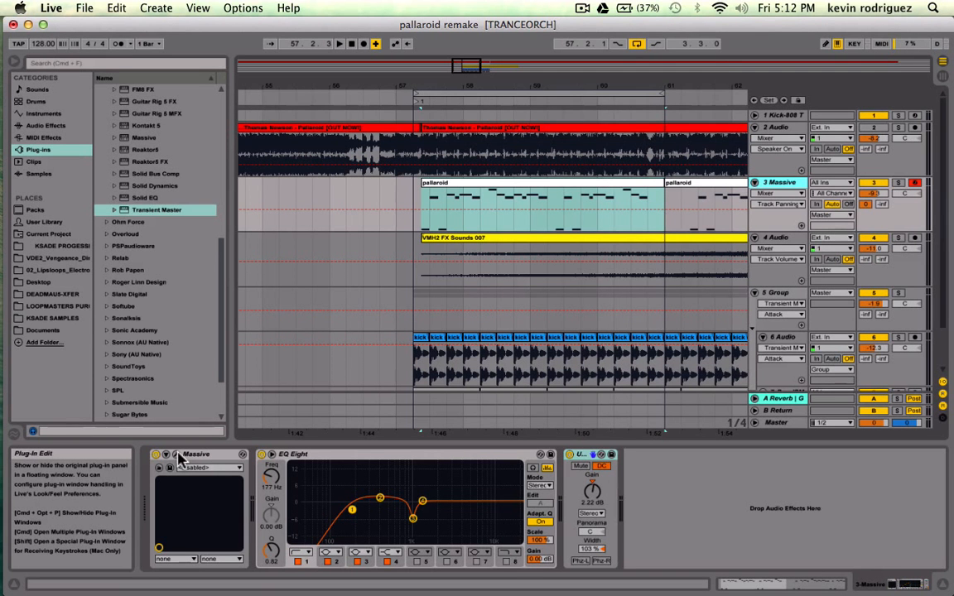
Reopen Massive and examine its Voicing settings for unisono, monophony and pan position
left_click(180, 460)
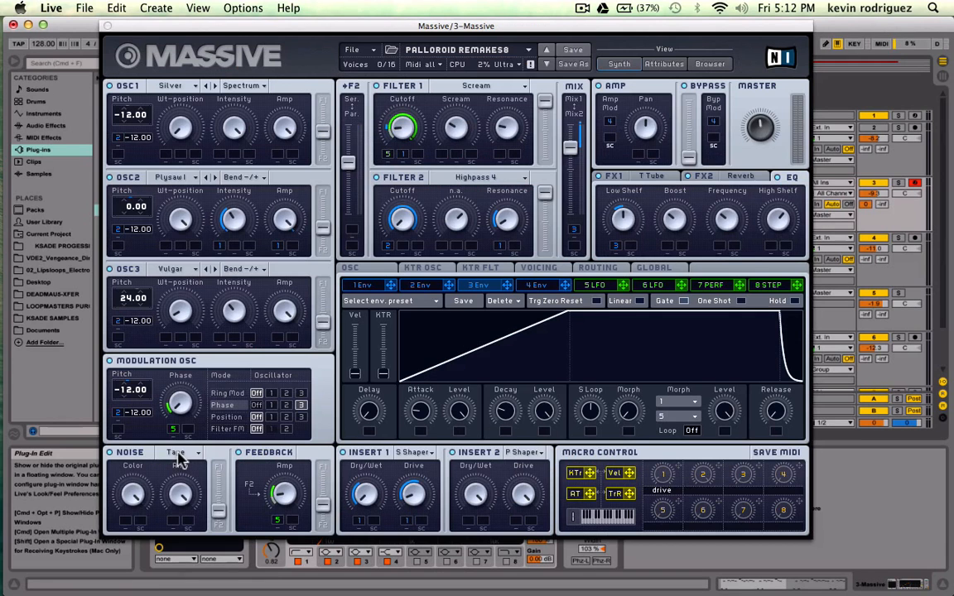
left_click_drag(467, 21, 474, 53)
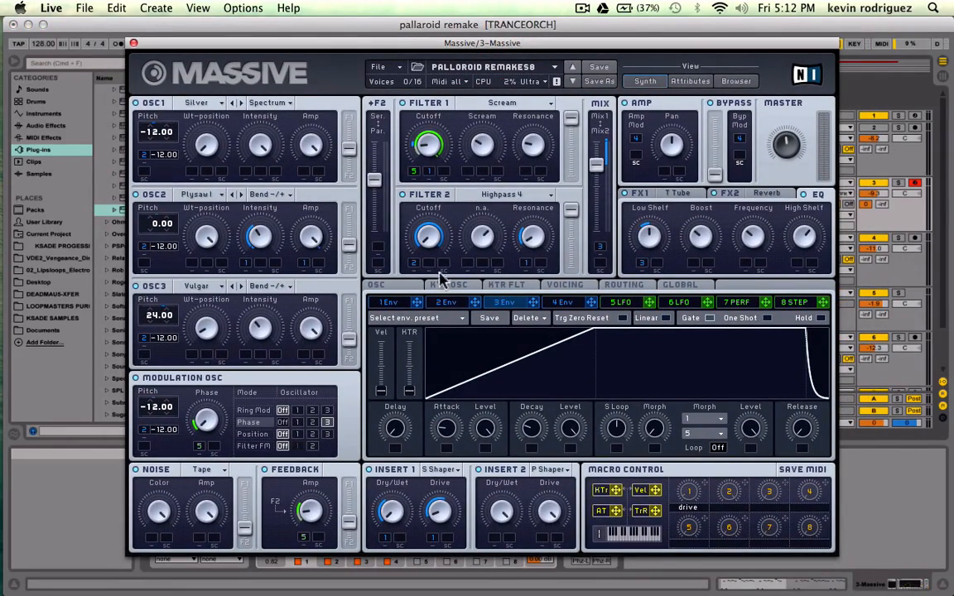
left_click(570, 285)
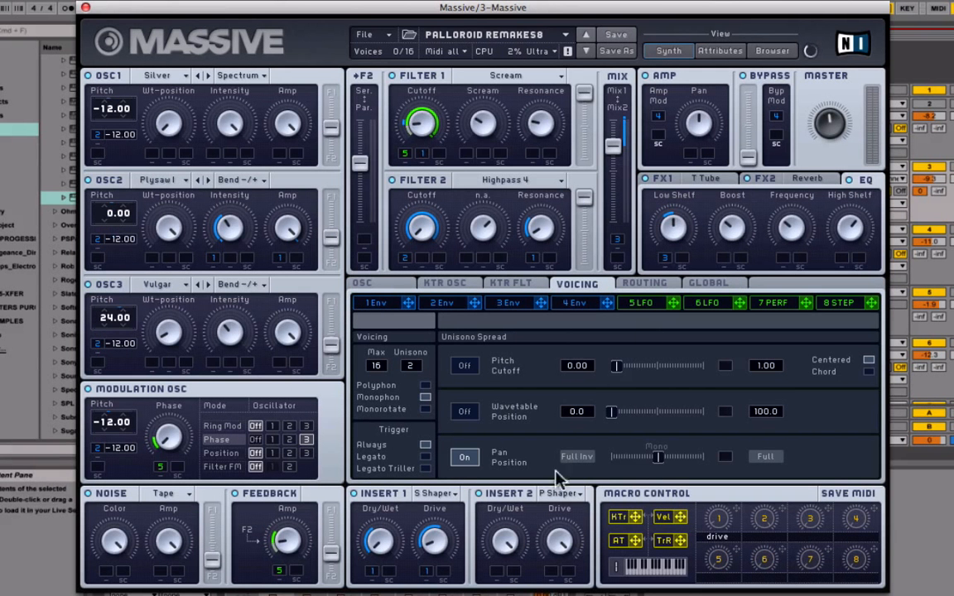
Show Massive's oscillator settings and play the soloed track while comparing Restart via Gate off and on, leaving it on
left_click(399, 284)
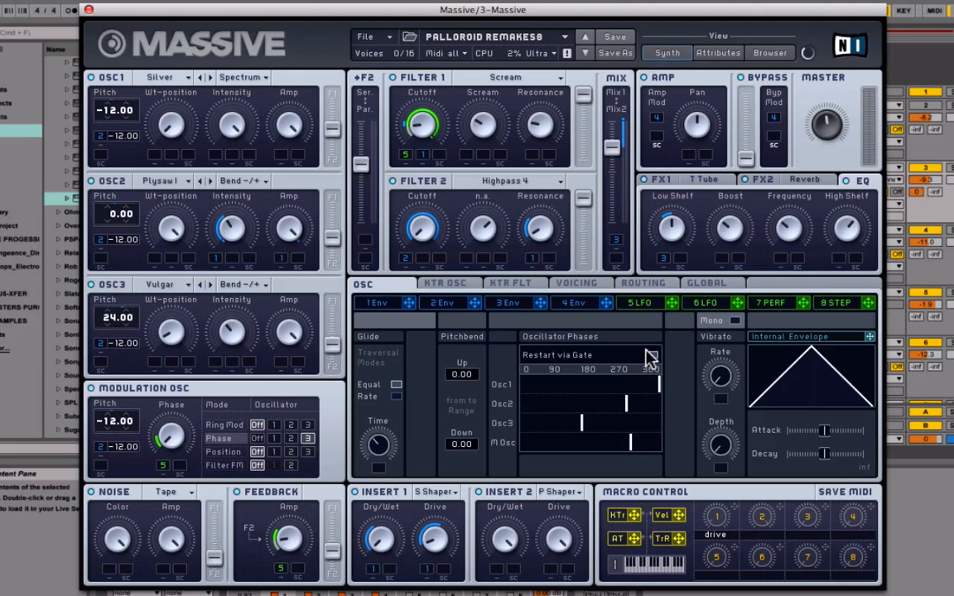
left_click(950, 168)
key("space")
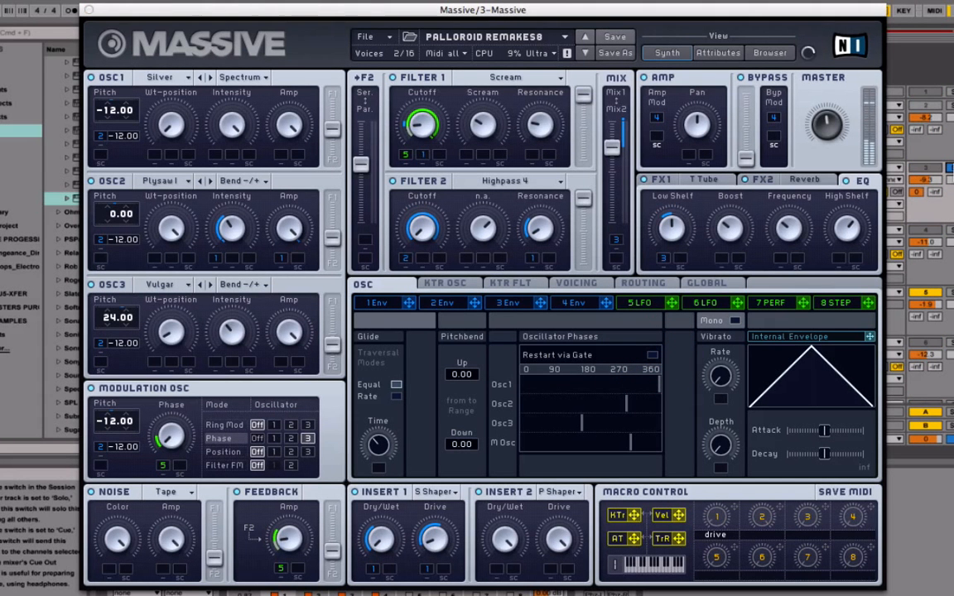
left_click(654, 357)
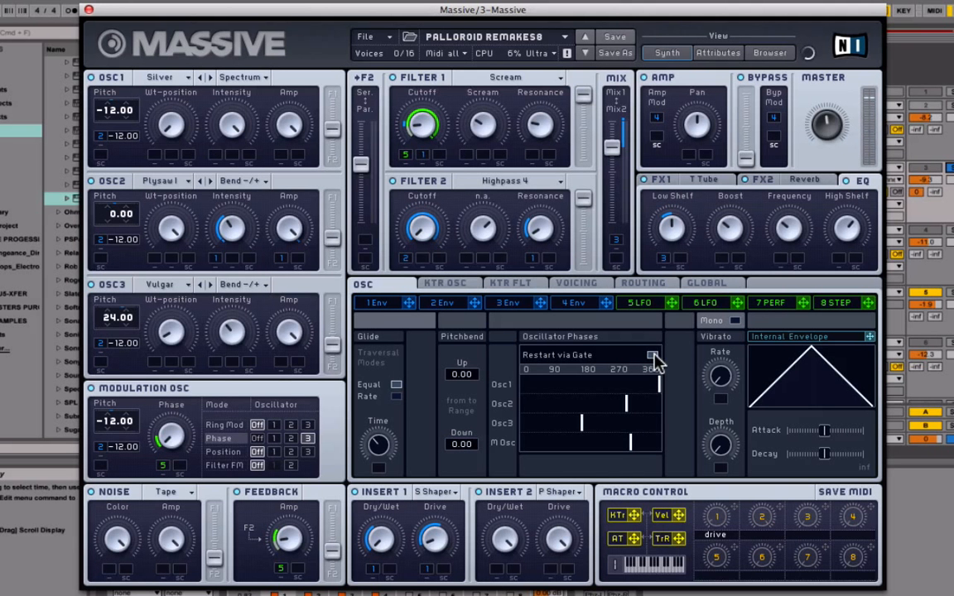
left_click(654, 356)
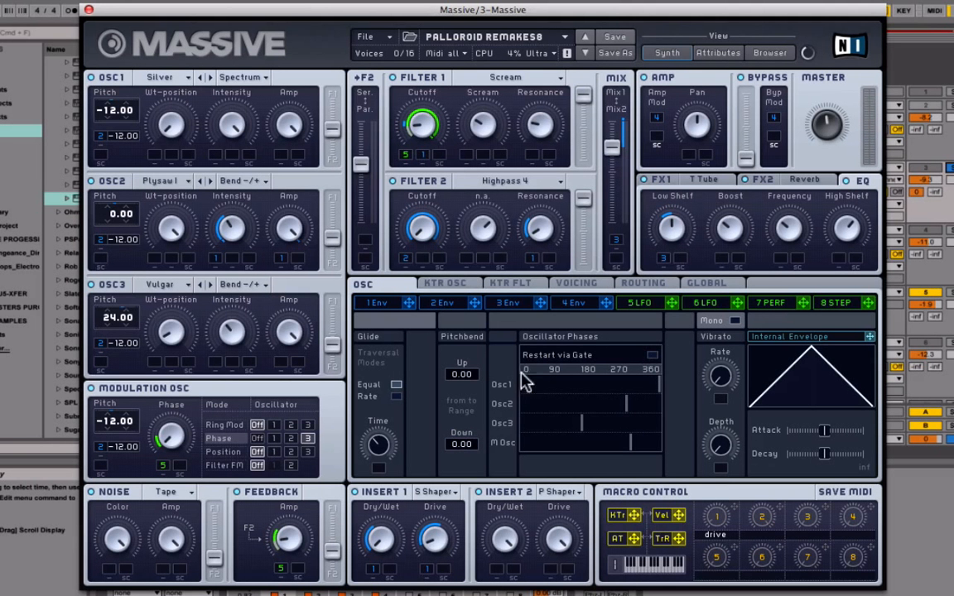
left_click(651, 355)
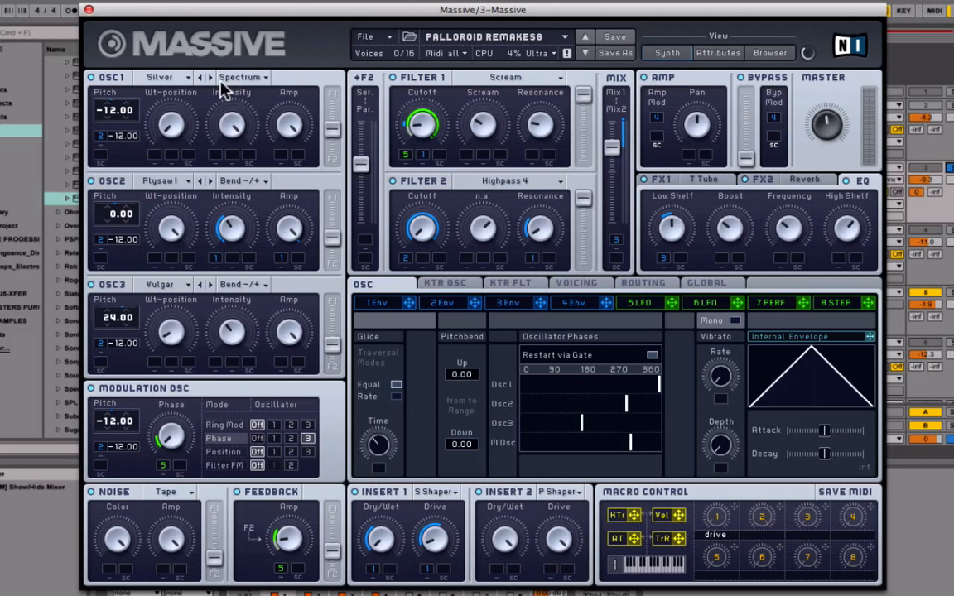
Review the wavetable and mode choices for oscillator 1, keeping Silver and Spectrum
left_click(170, 77)
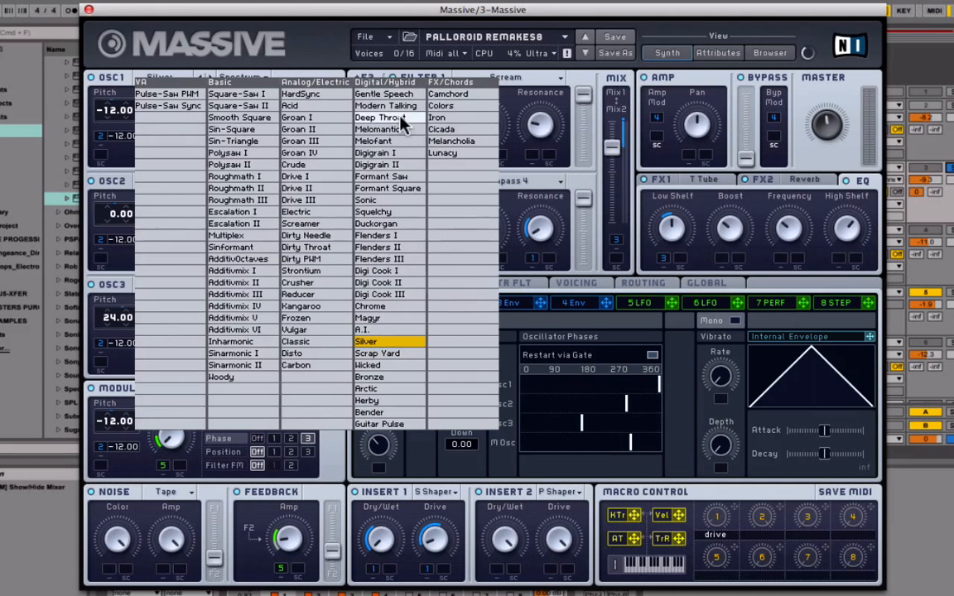
left_click(248, 60)
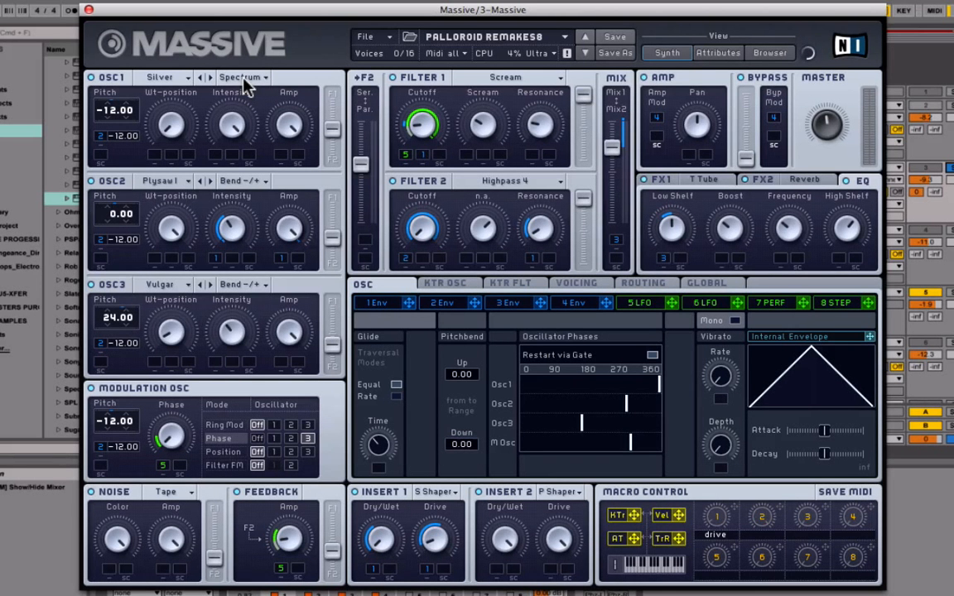
left_click(243, 79)
left_click(292, 83)
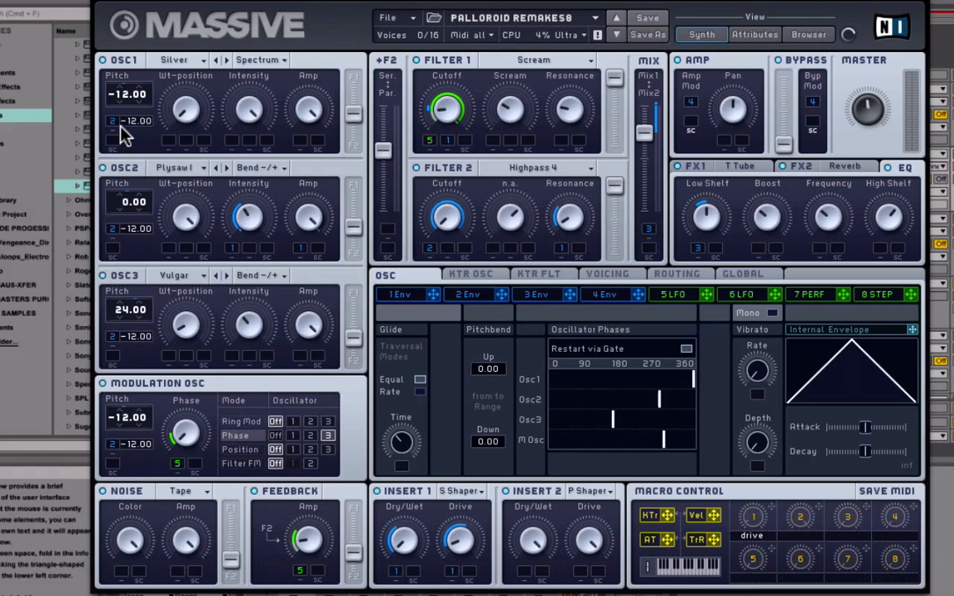
Show envelope 2 and assign envelope 4 to the free modulation slot of oscillator 1's pitch
left_click(471, 296)
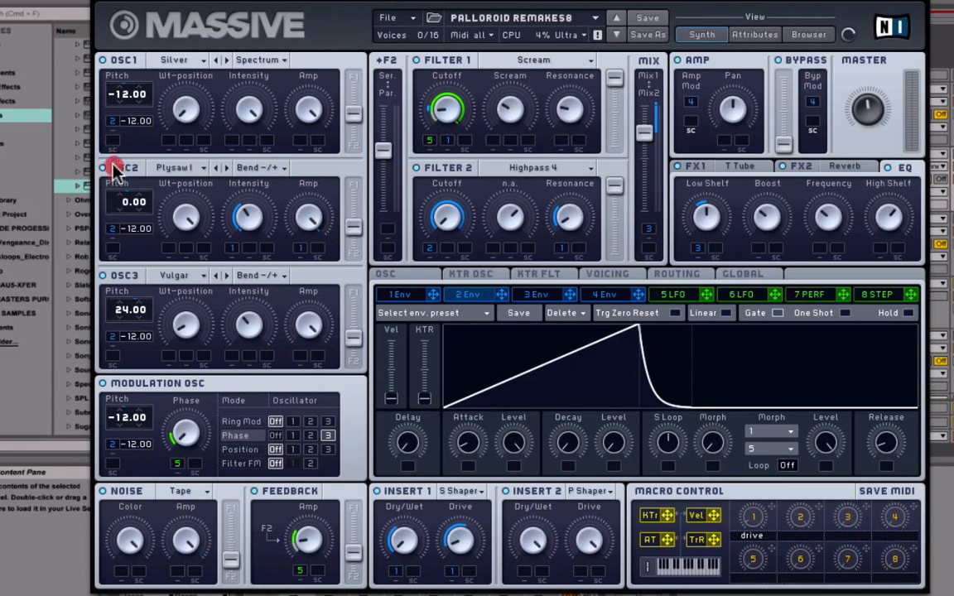
left_click_drag(637, 296, 159, 131)
right_click(126, 144)
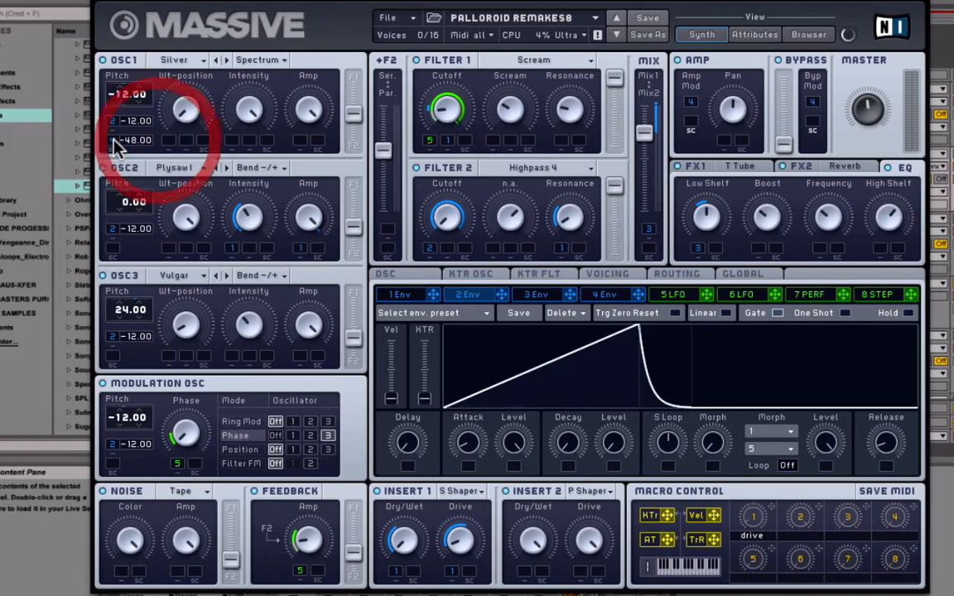
Remove the envelope 4 assignment from oscillator 1's pitch and review oscillator 2's wavetable and mode choices, keeping Polysaw I and Bend -/+
left_click(128, 159)
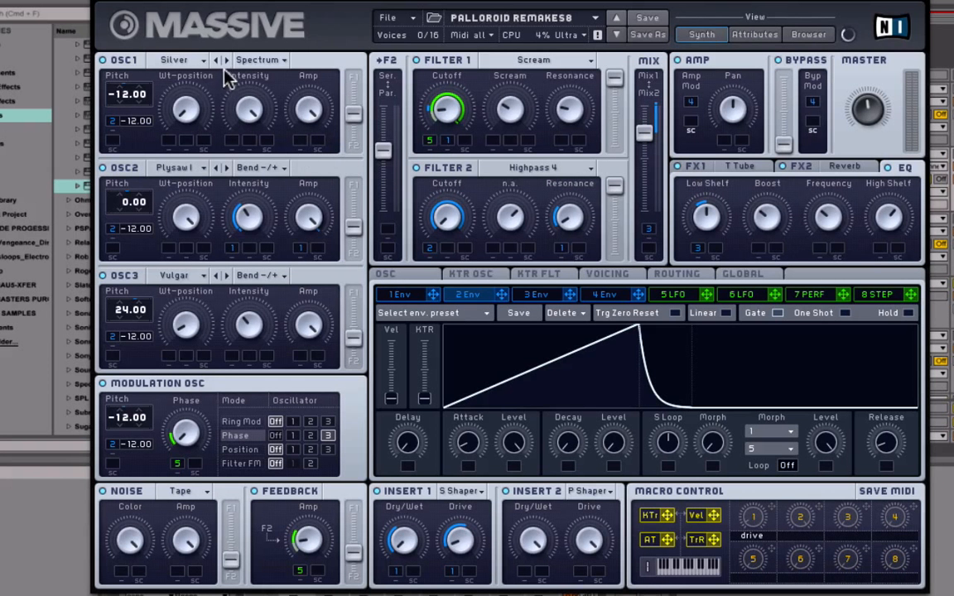
left_click(177, 170)
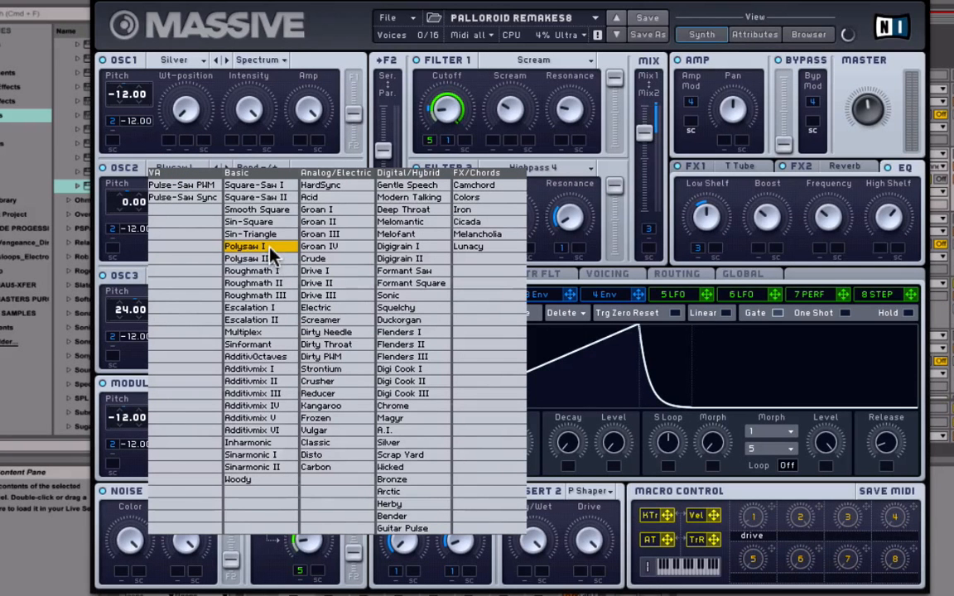
left_click(133, 169)
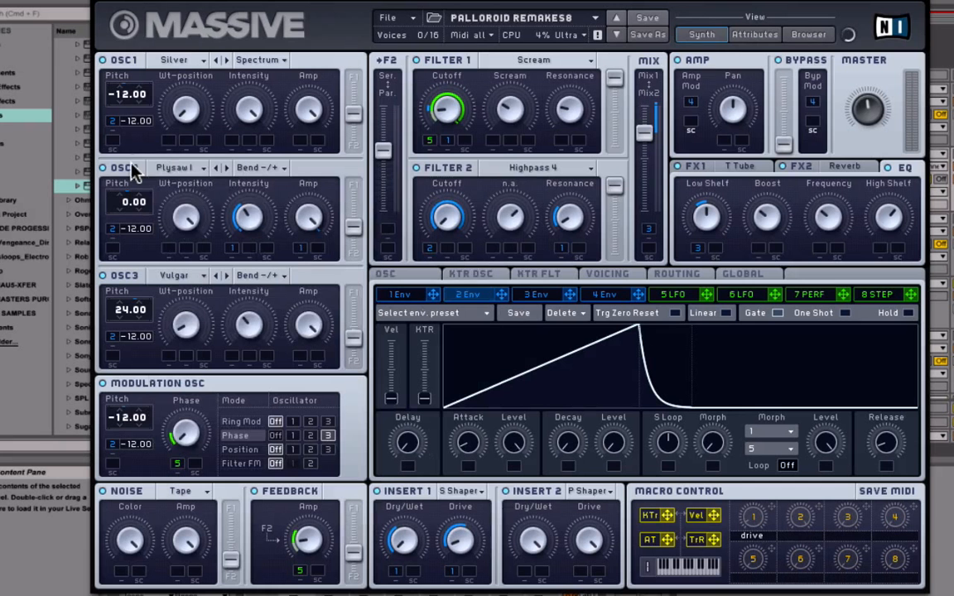
left_click(262, 170)
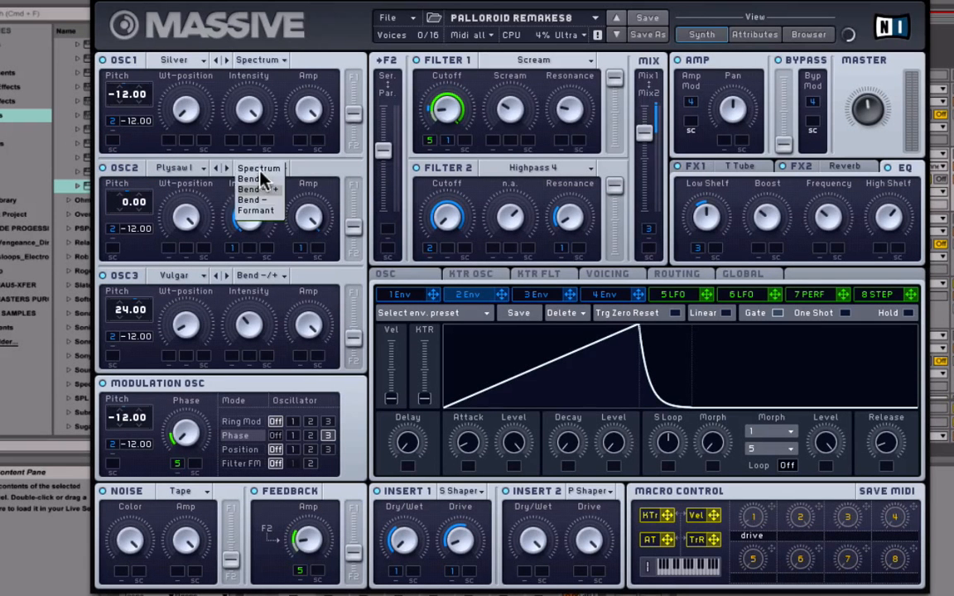
left_click(315, 179)
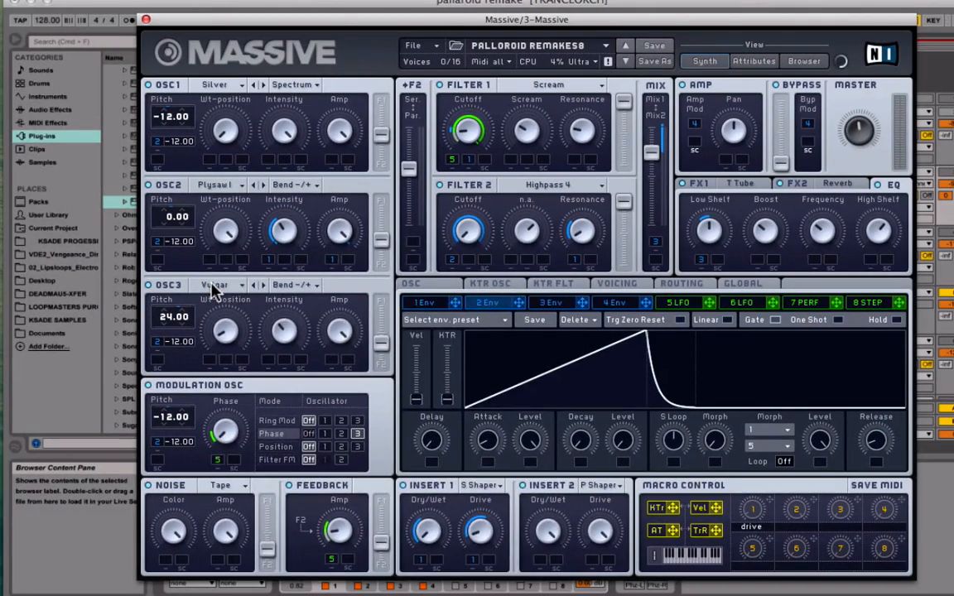
Review oscillator 3's wavetable choices, keeping Vulgar, and show the LFO 5 settings that modulate the modulation oscillator's phase
left_click(188, 349)
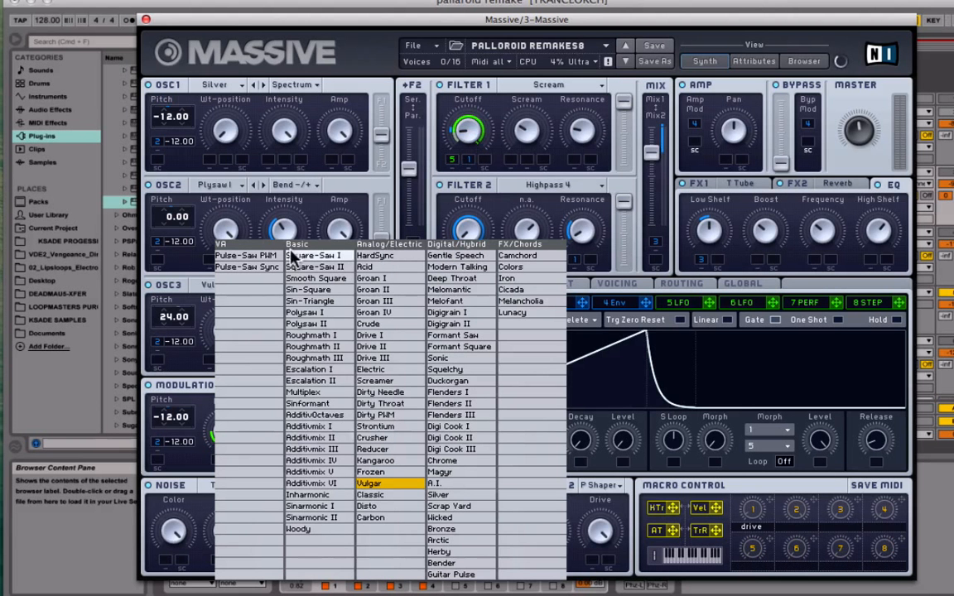
left_click(170, 282)
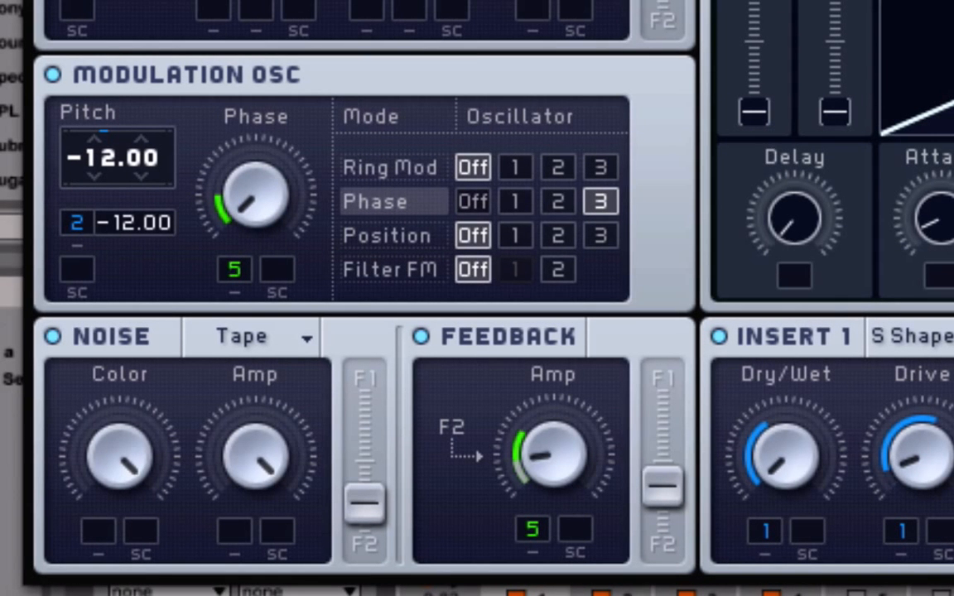
left_click(951, 2)
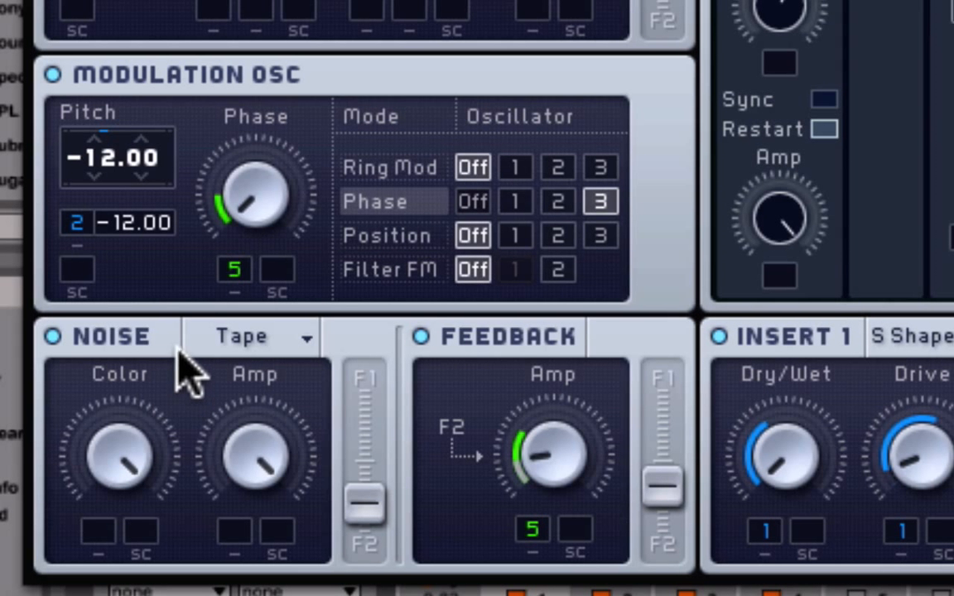
Review the available noise types, keeping Tape Hiss, and examine the feedback section's amp modulation
left_click(133, 336)
left_click(283, 337)
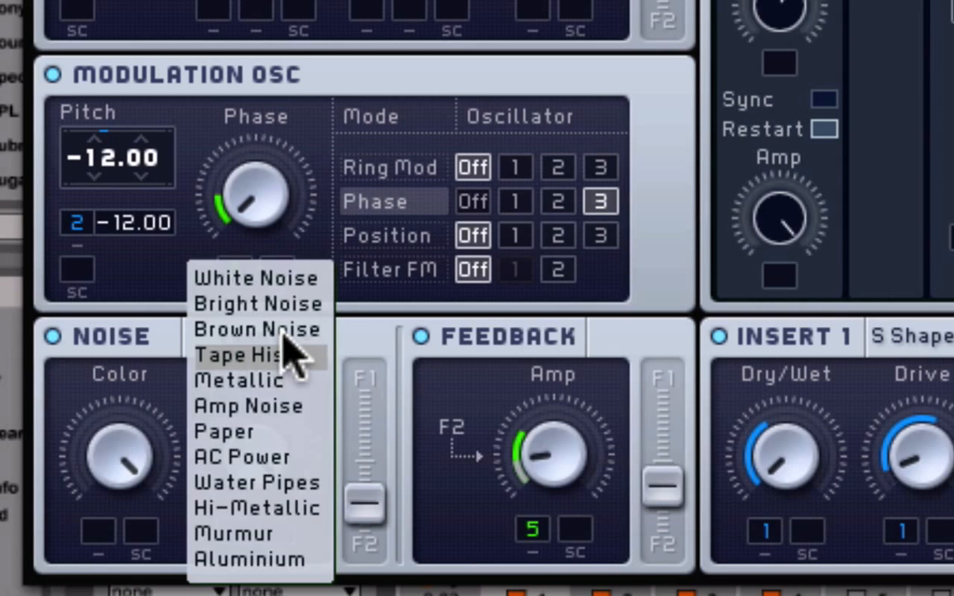
left_click(356, 351)
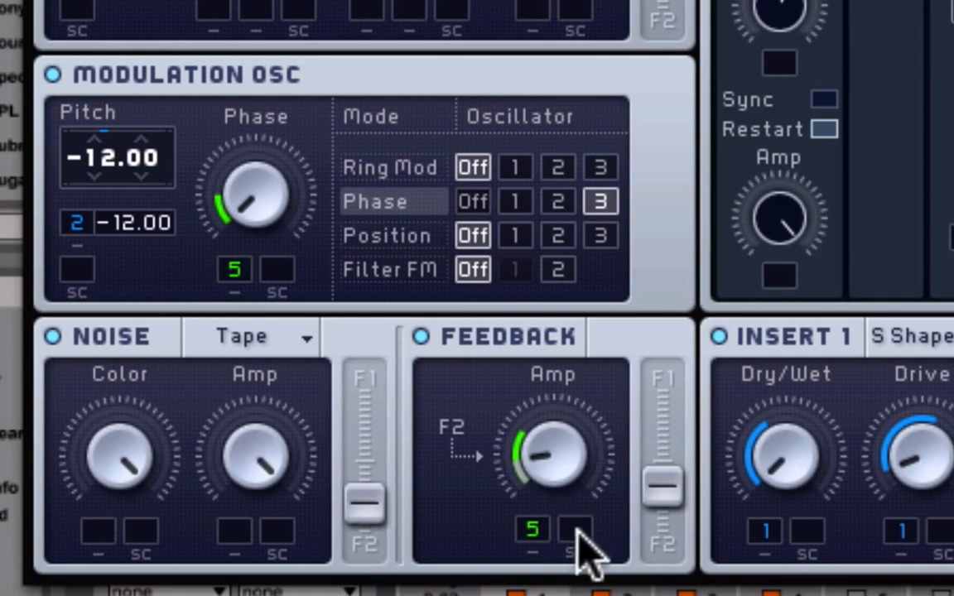
left_click_drag(722, 285, 455, 517)
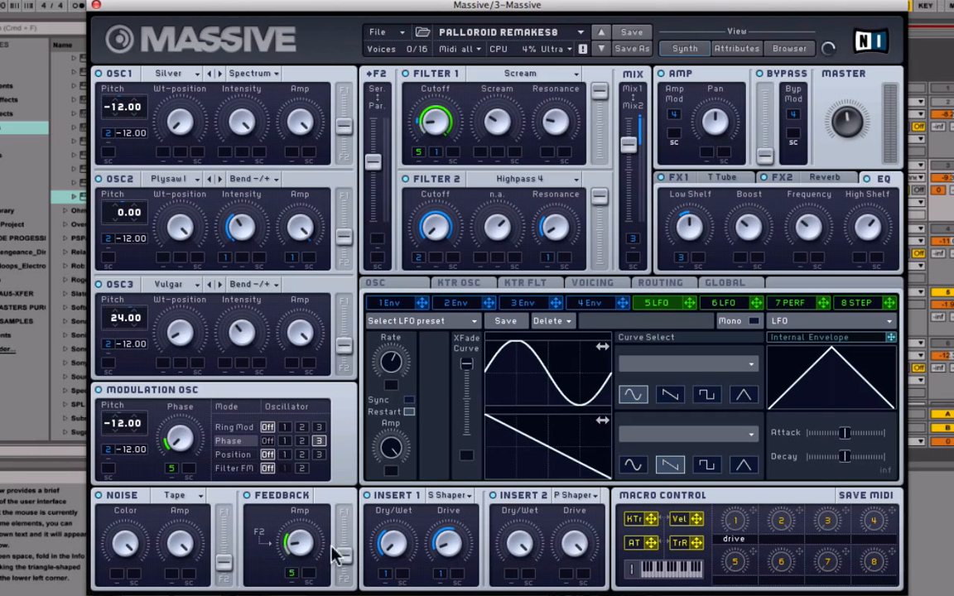
Review filter 1's type choices and cutoff modulation, keeping Scream, and show envelope 3, which modulates the filter mix
left_click(633, 238)
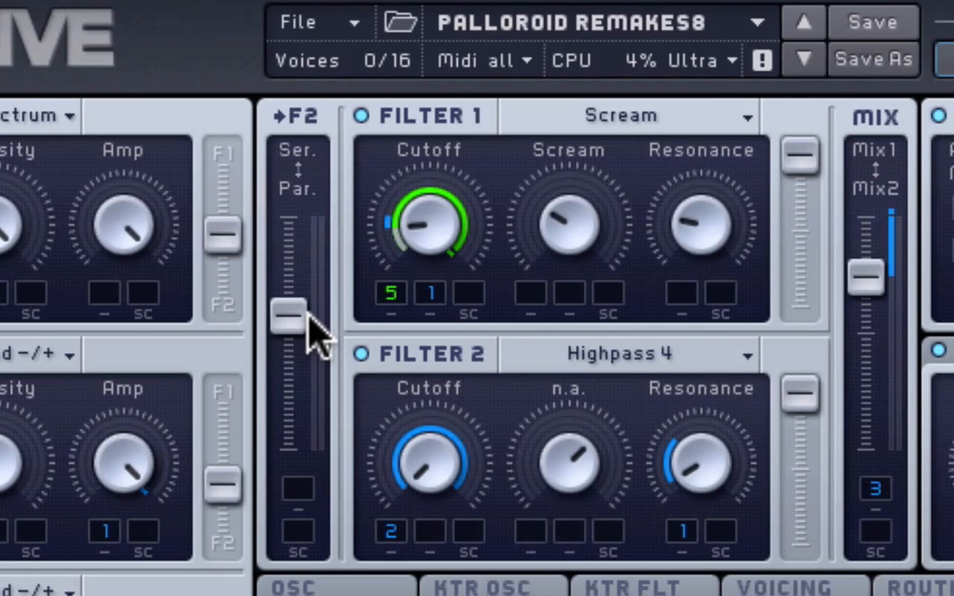
left_click(596, 133)
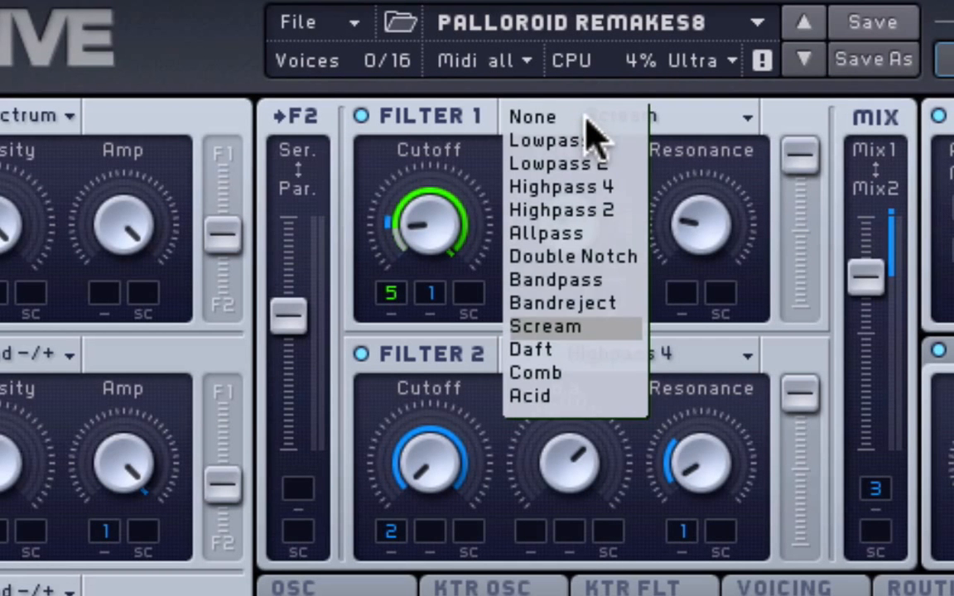
left_click(417, 154)
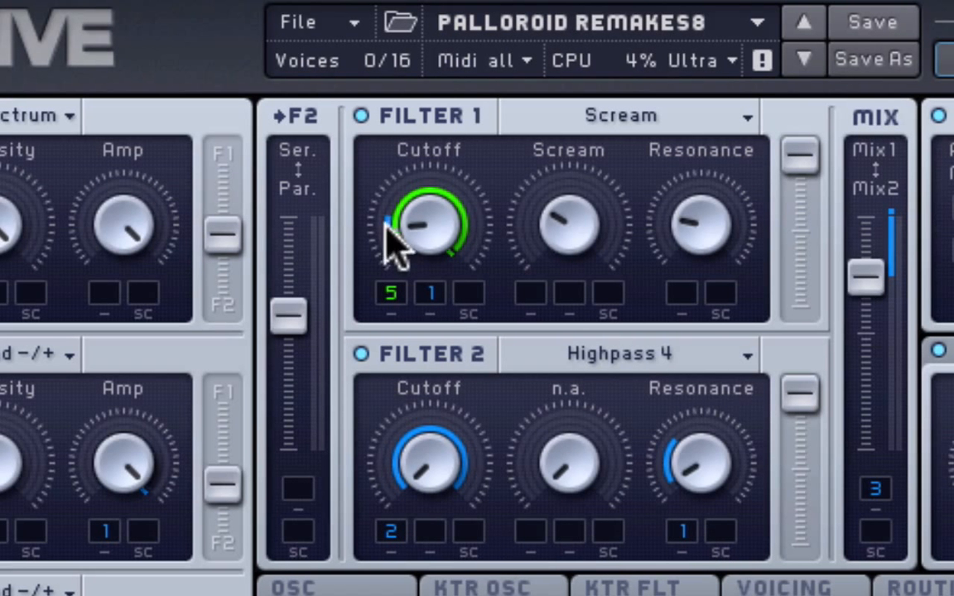
left_click(432, 298)
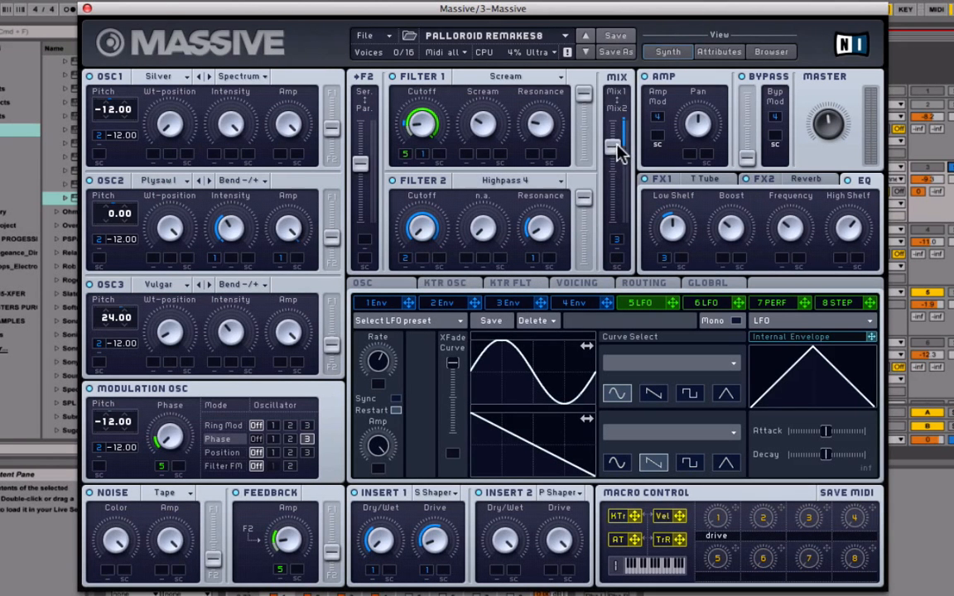
left_click(519, 302)
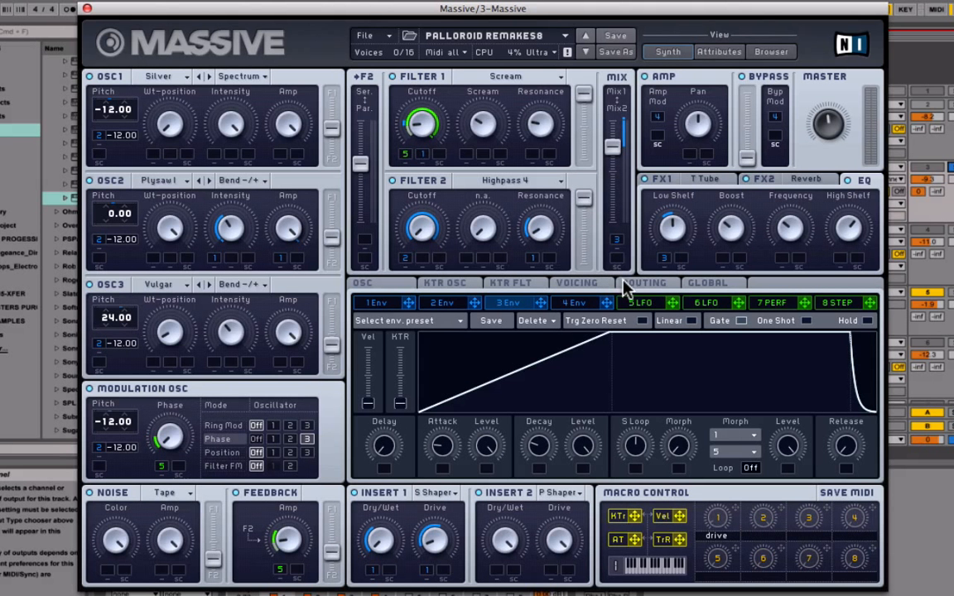
Try inserts 1 and 2 at other points in the signal routing, such as before Amp/Pan, and restore them ahead of filters 1 and 2
left_click(654, 286)
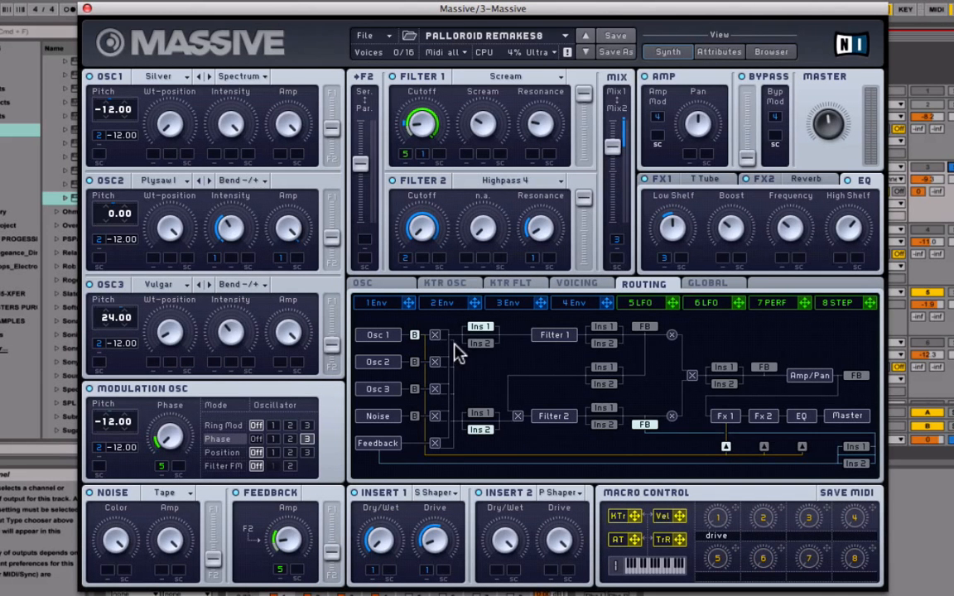
left_click(480, 327)
left_click(608, 329)
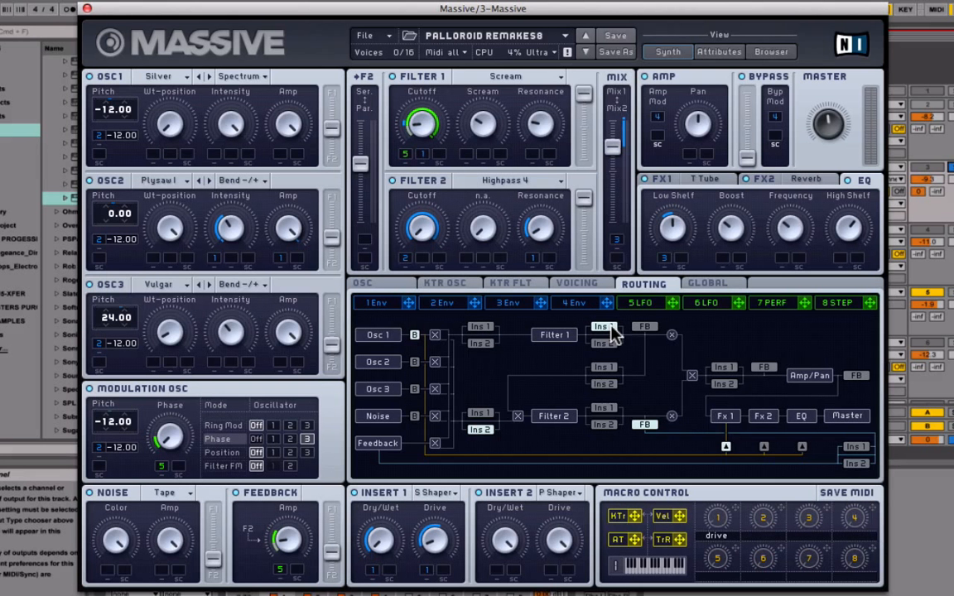
left_click(481, 328)
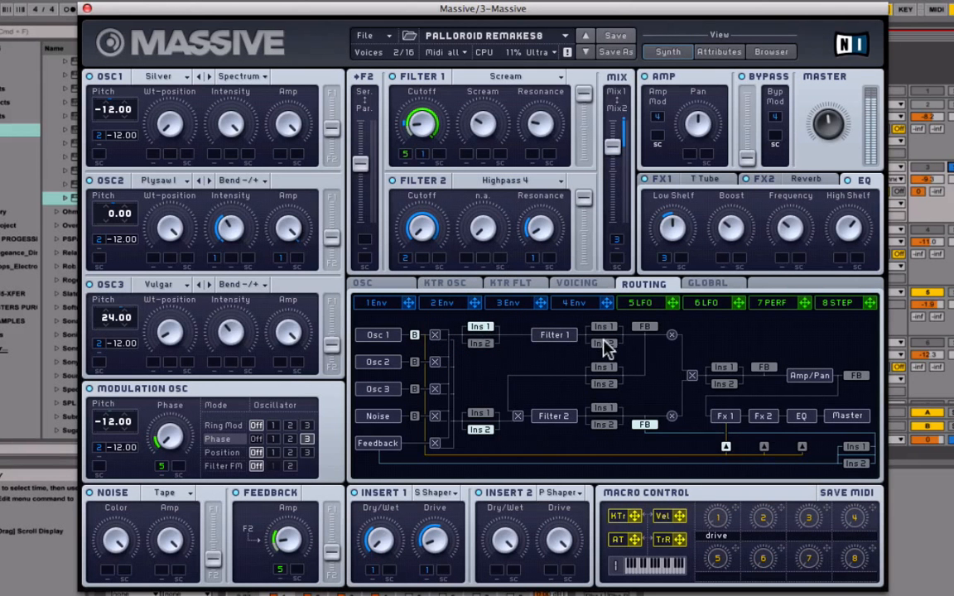
left_click(605, 424)
left_click(723, 369)
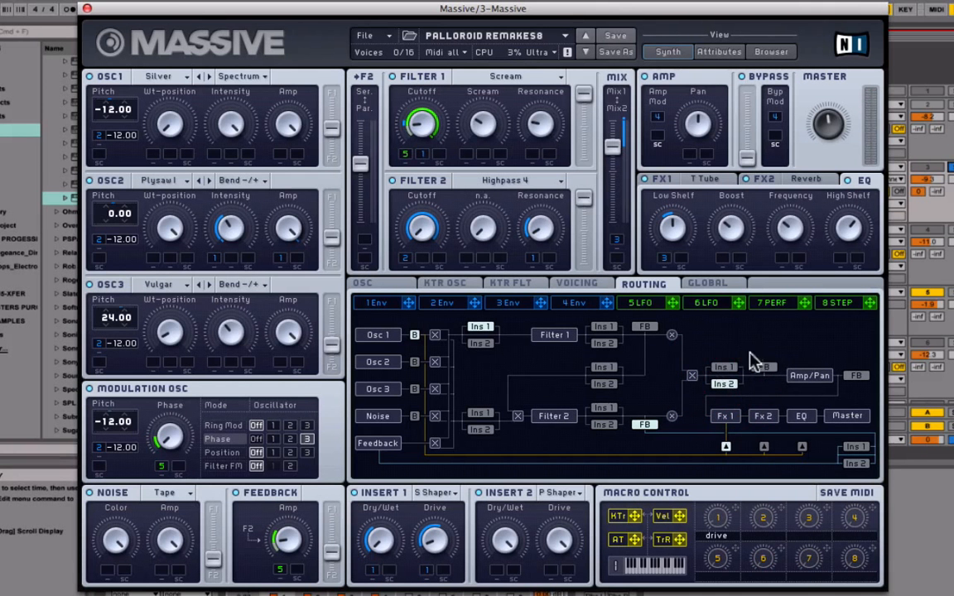
left_click(481, 429)
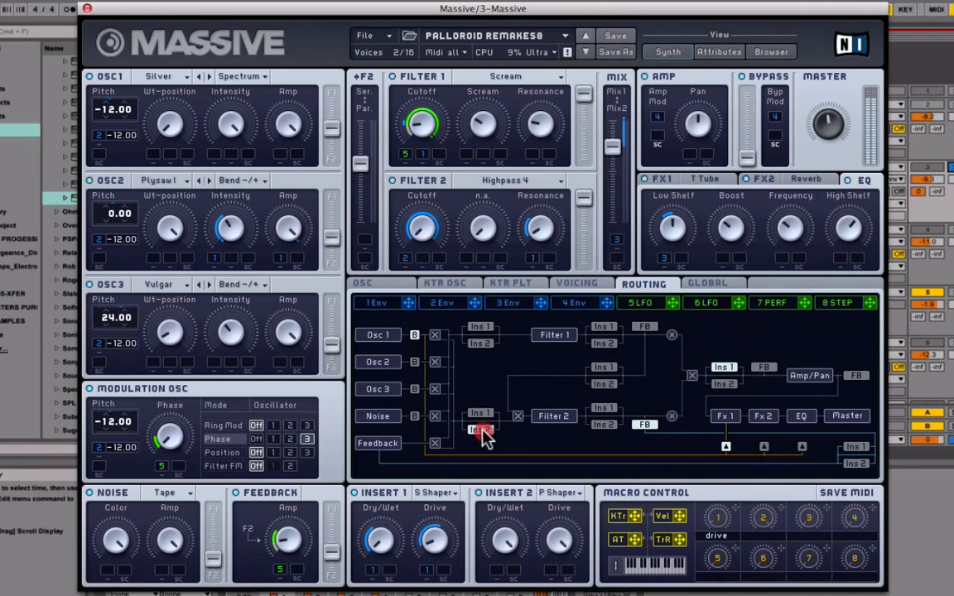
left_click(481, 326)
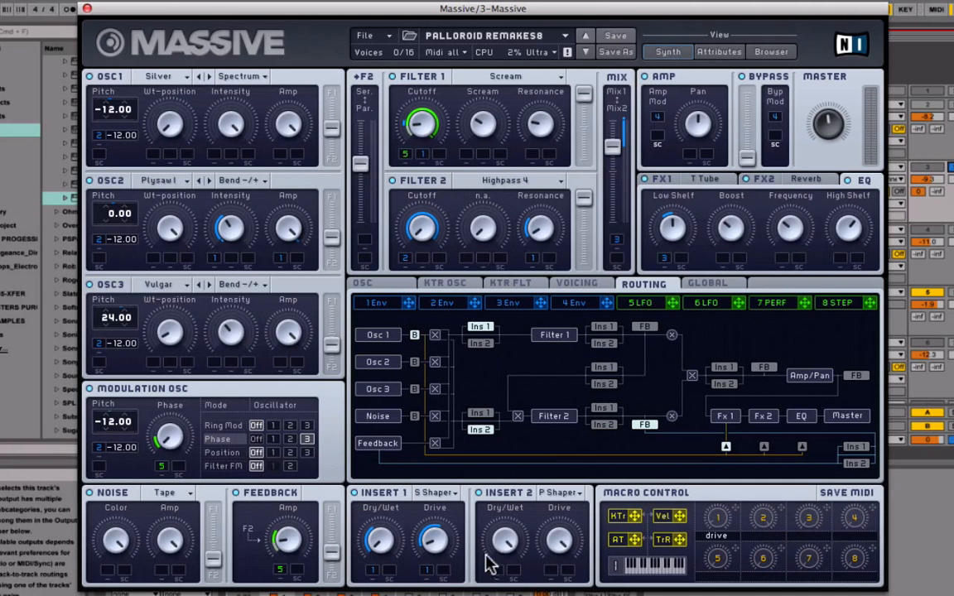
Show envelope 1 and set its loop count to 4 and finally to infinite
left_click(386, 305)
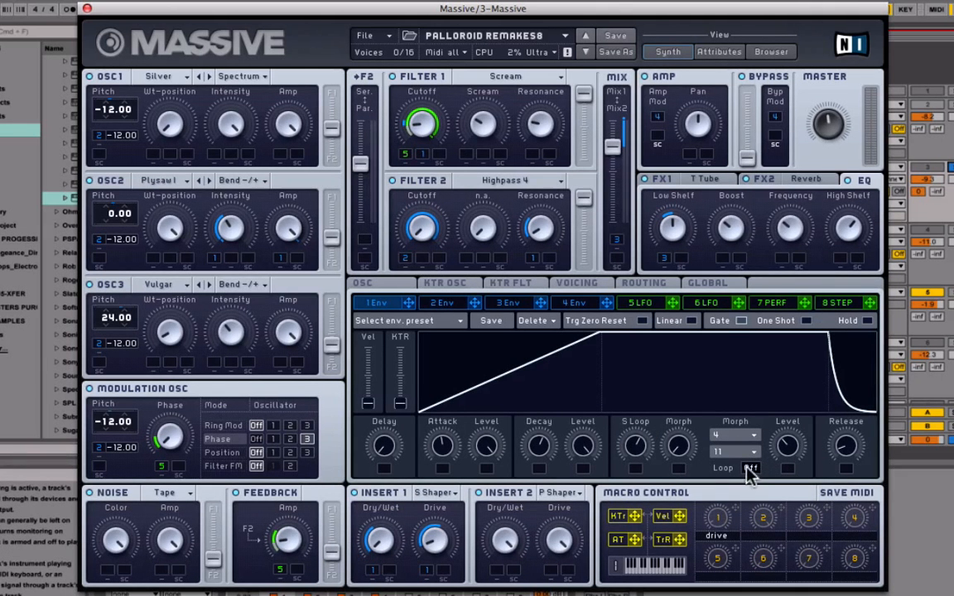
left_click_drag(752, 470, 774, 453)
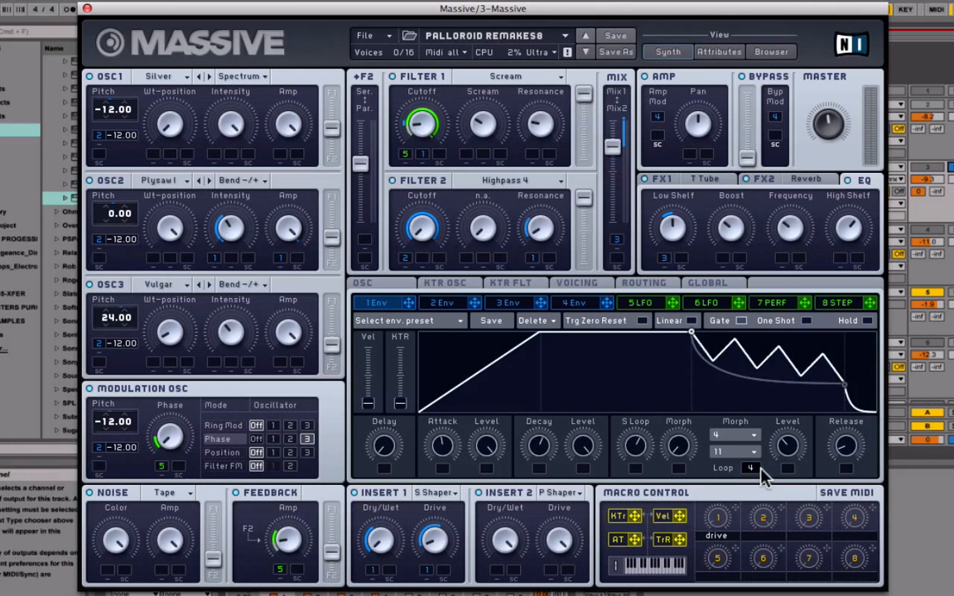
left_click_drag(761, 474, 816, 235)
Set envelope 1's two morph shapes to Curve 1 and Peak Expo x4
left_click(729, 437)
left_click(744, 502)
left_click(734, 451)
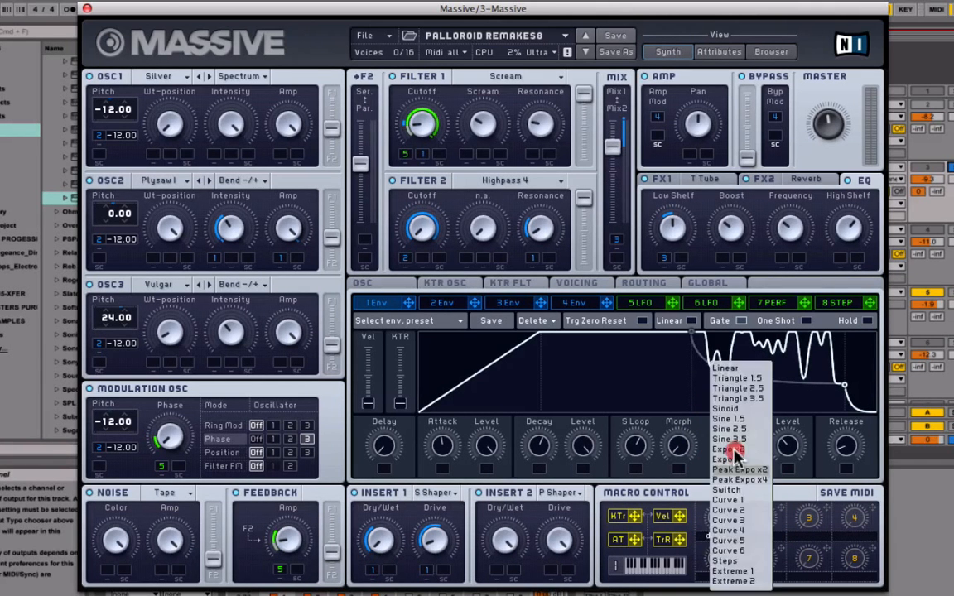
left_click(739, 480)
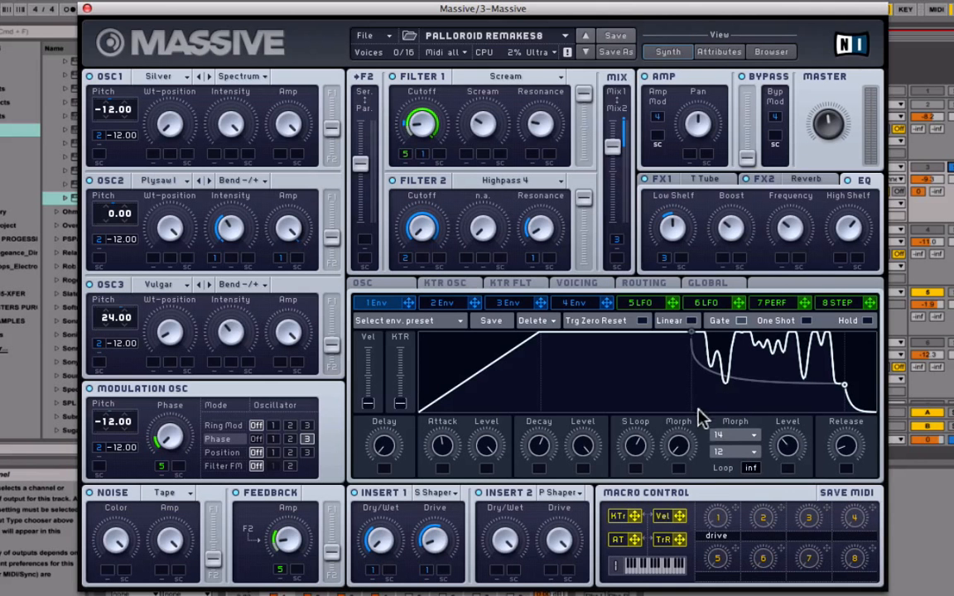
Set envelope 1's first morph shape to Triangle 1.5 and its second to Curve 3
left_click(743, 451)
left_click(754, 381)
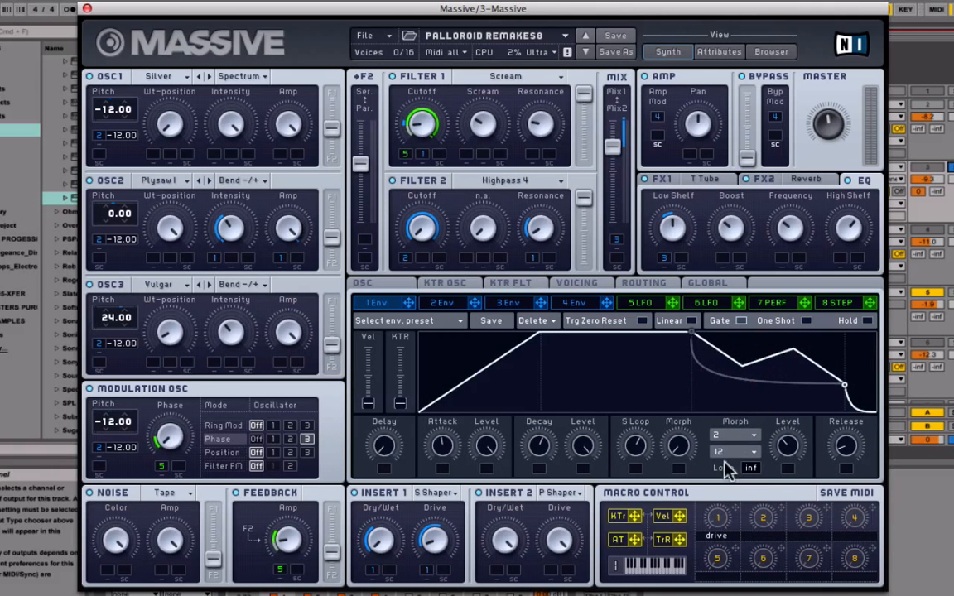
left_click(729, 452)
left_click(744, 523)
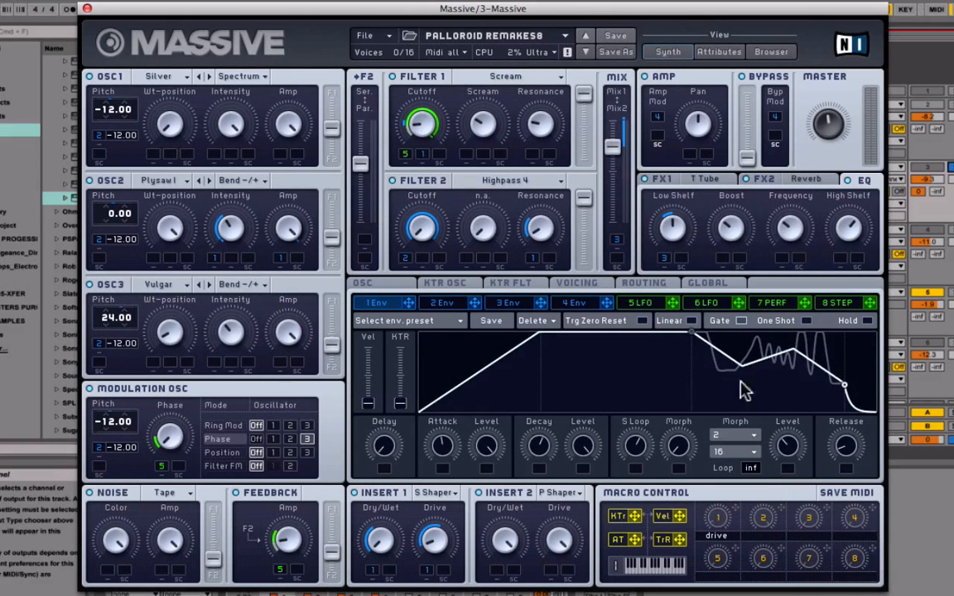
Turn up envelope 1's S Loop and Morph amounts and lower the level at the loop's end to the minimum
left_click(667, 441)
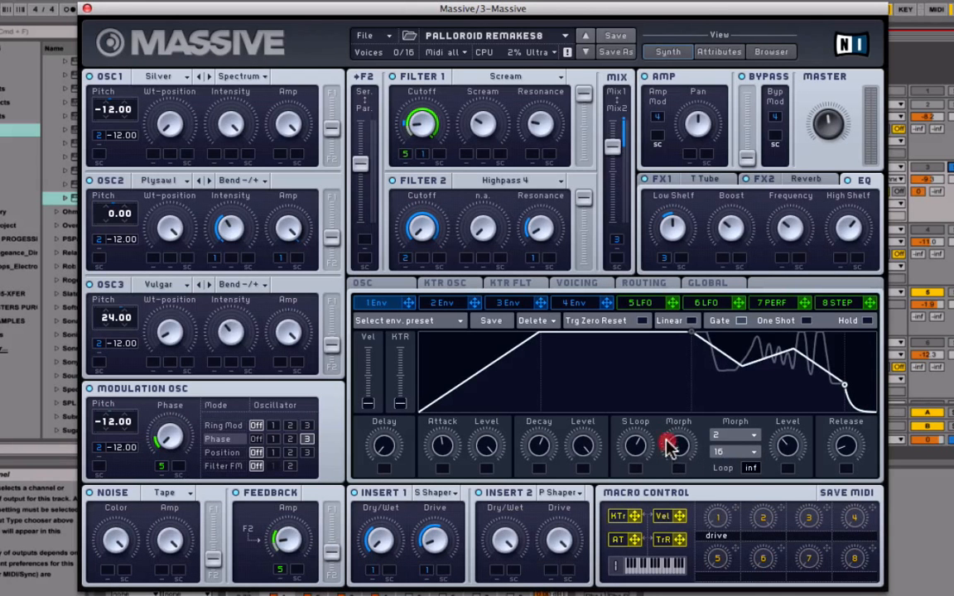
mouse_move(667, 441)
left_mouse_down()
mouse_move(702, 331)
mouse_move(638, 444)
mouse_move(638, 481)
mouse_move(673, 374)
mouse_move(664, 456)
mouse_move(677, 396)
mouse_move(673, 412)
left_mouse_up()
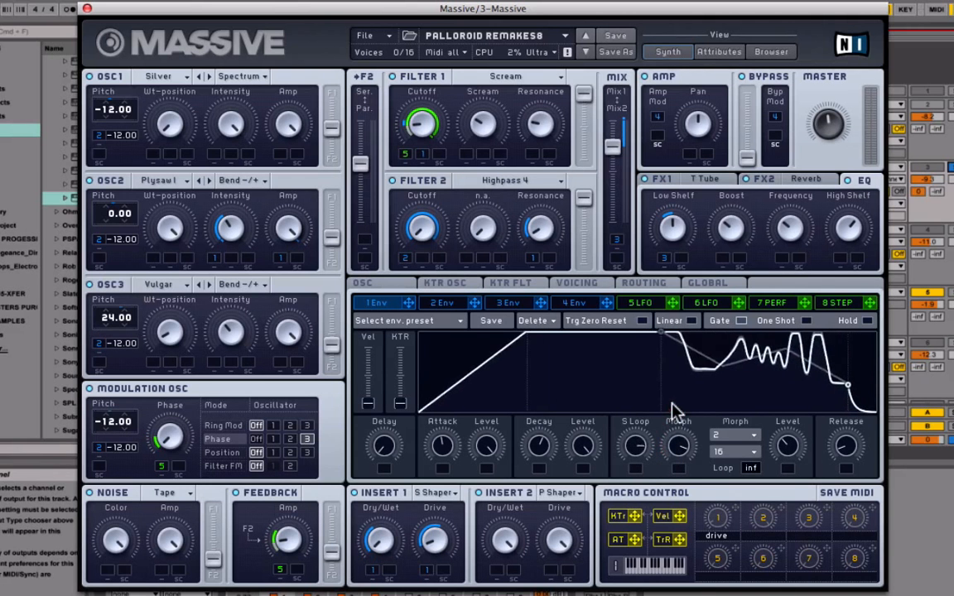
mouse_move(787, 446)
left_mouse_down()
mouse_move(816, 364)
mouse_move(773, 570)
mouse_move(788, 549)
left_mouse_up()
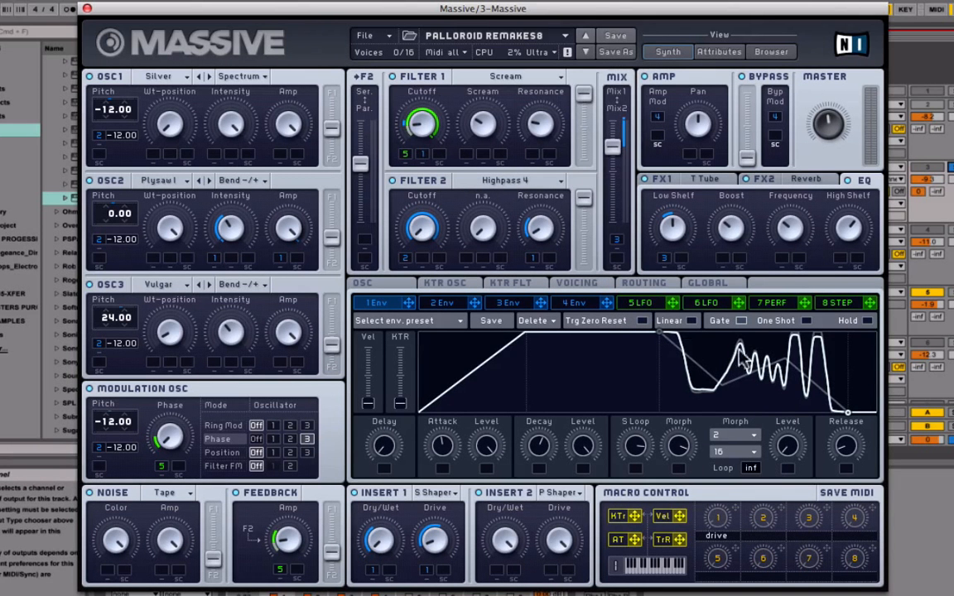
Turn off envelope 1's loop and show the shapes and settings of envelopes 2 and 3
left_click(752, 469)
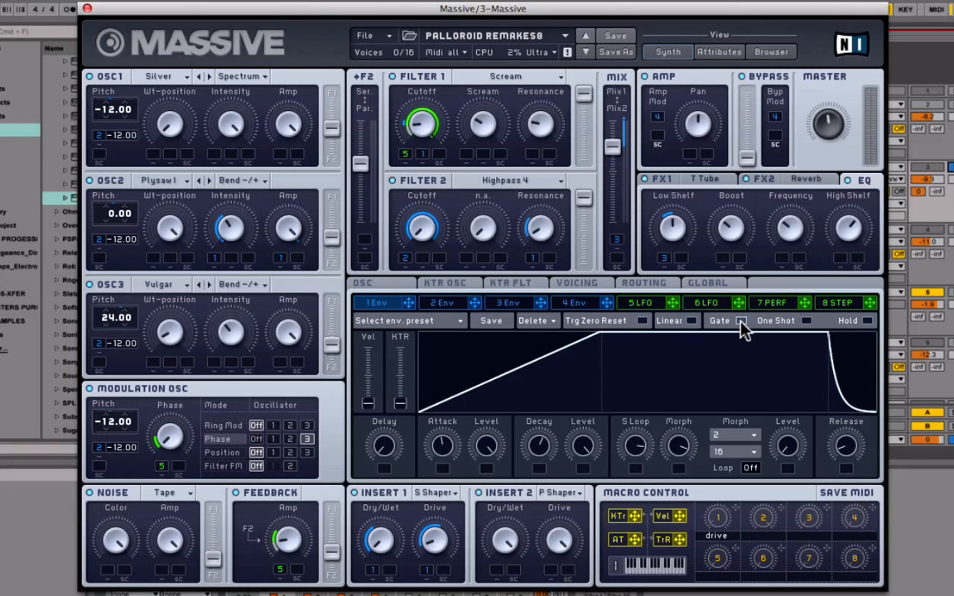
left_click(439, 303)
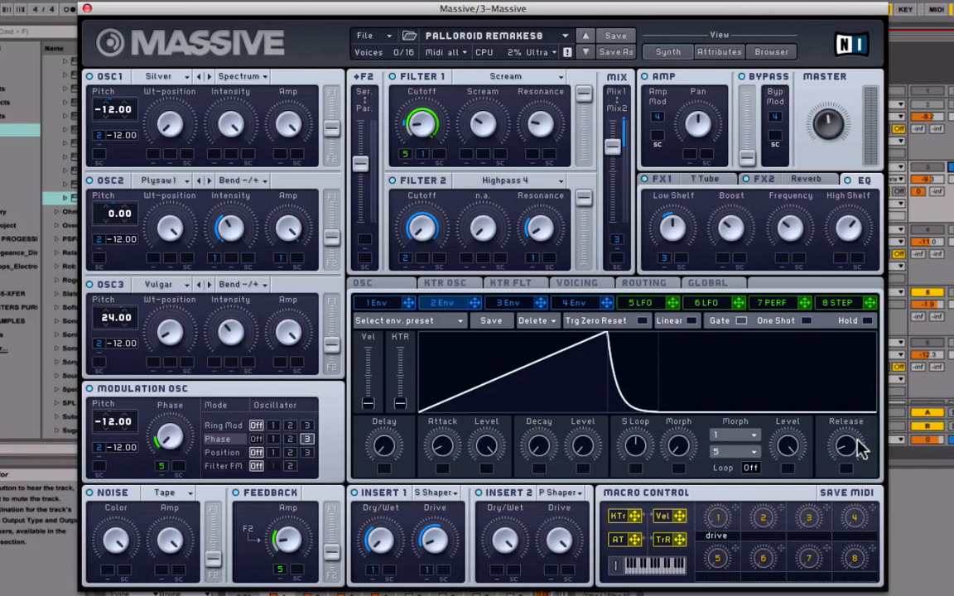
left_click(514, 305)
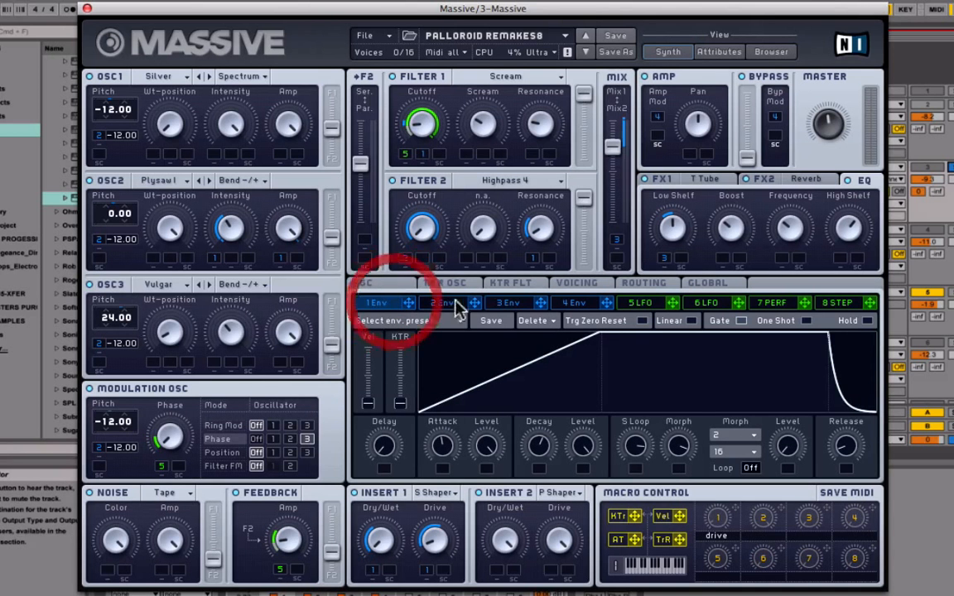
left_click(507, 303)
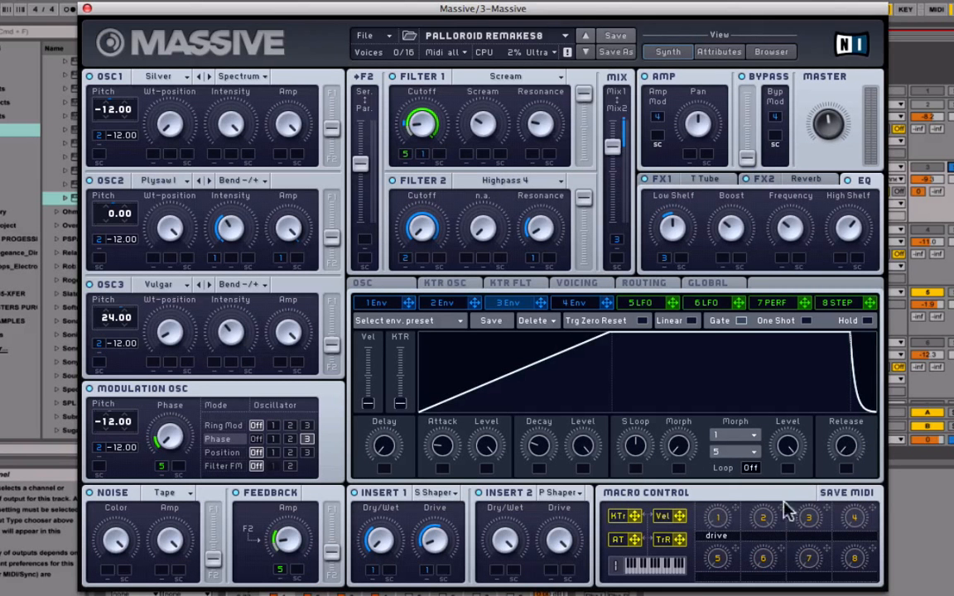
Show envelope 4's shape, the signal routing page and LFO 5's rate, amp and curve settings
left_click(590, 307)
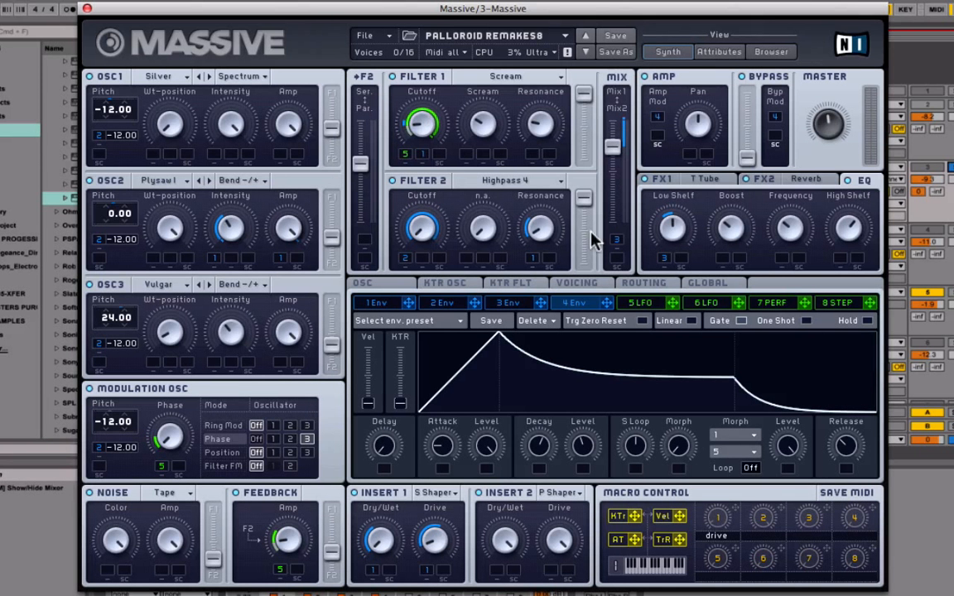
left_click(642, 284)
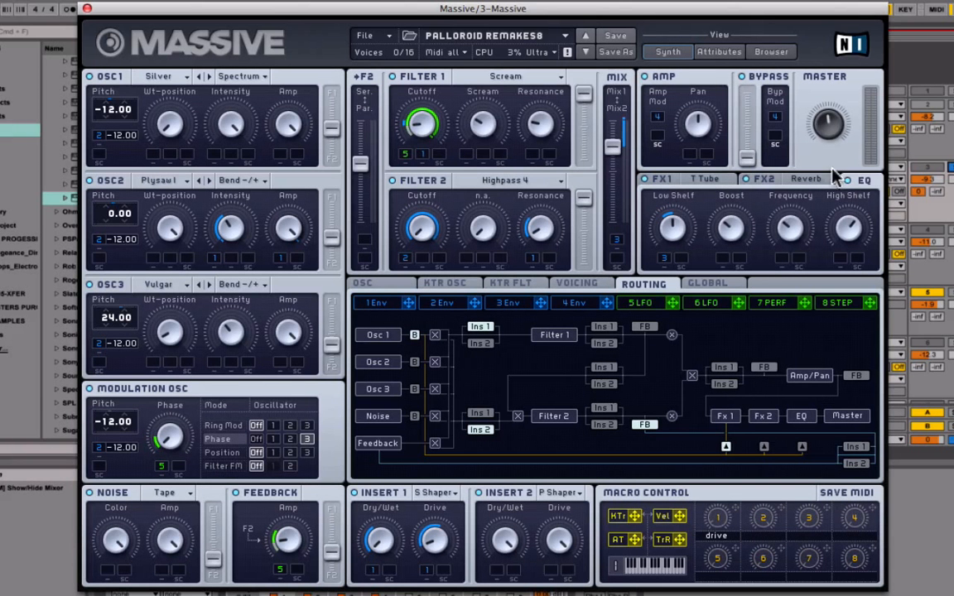
left_click(634, 306)
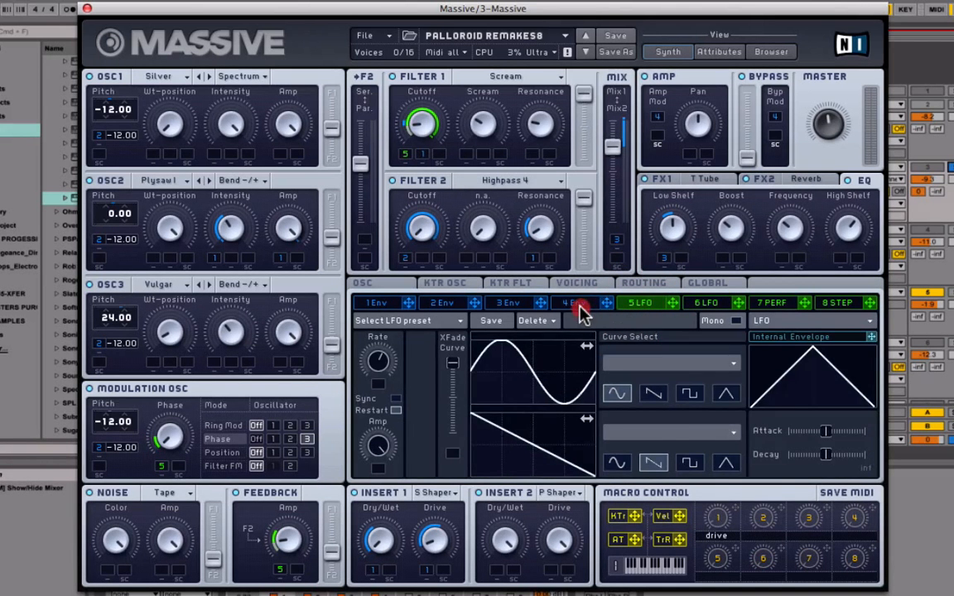
left_click(580, 303)
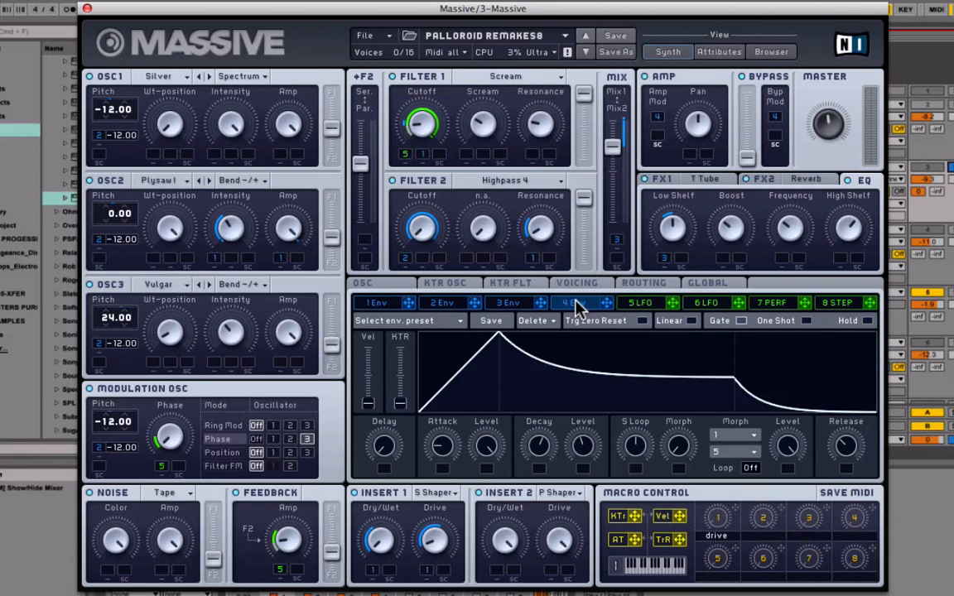
left_click(658, 305)
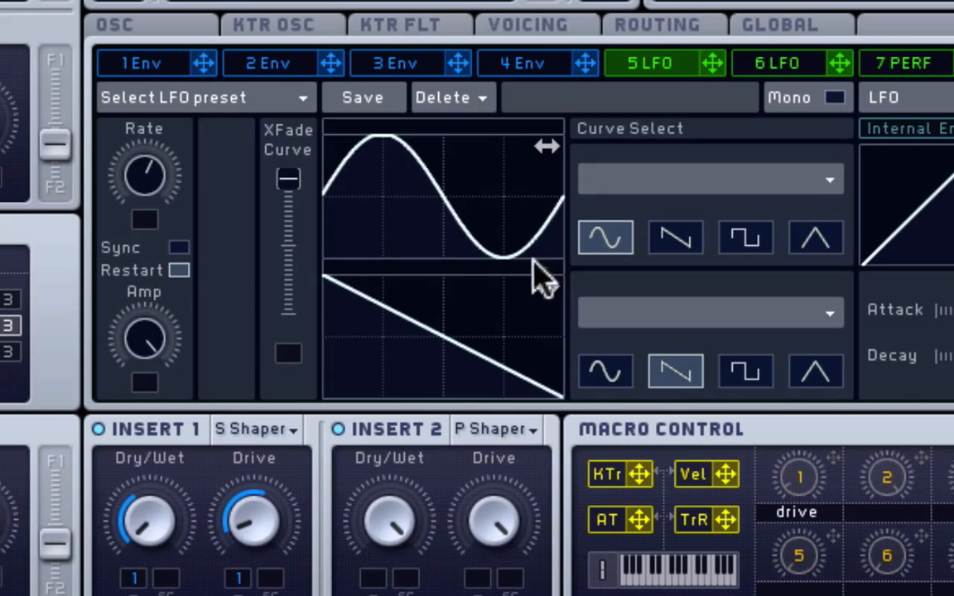
Turn on Sync for LFO 5 and save the sound as a new preset named palloroid remakes8-lfo.nmsv
left_click(180, 247)
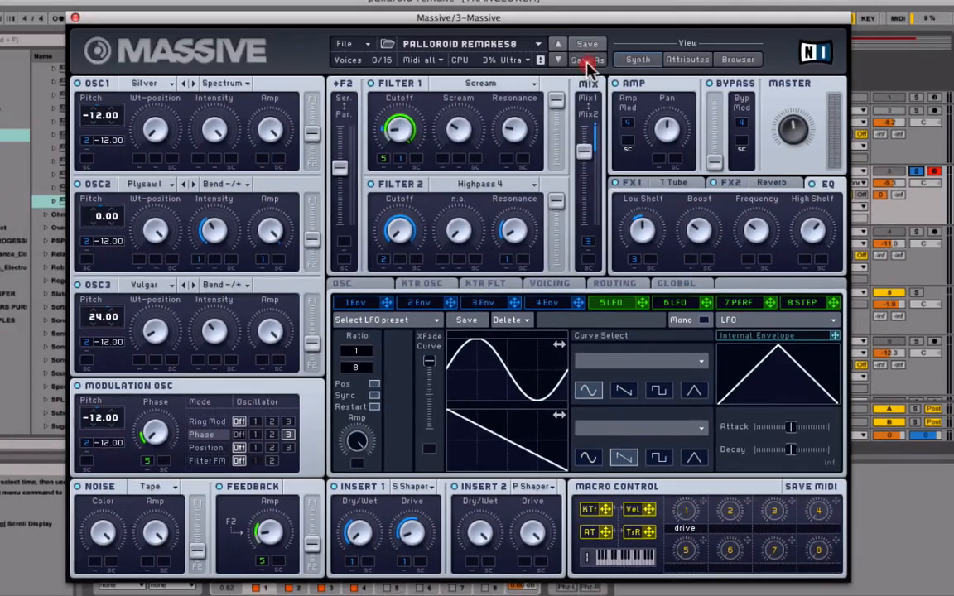
left_click(588, 60)
left_click(454, 113)
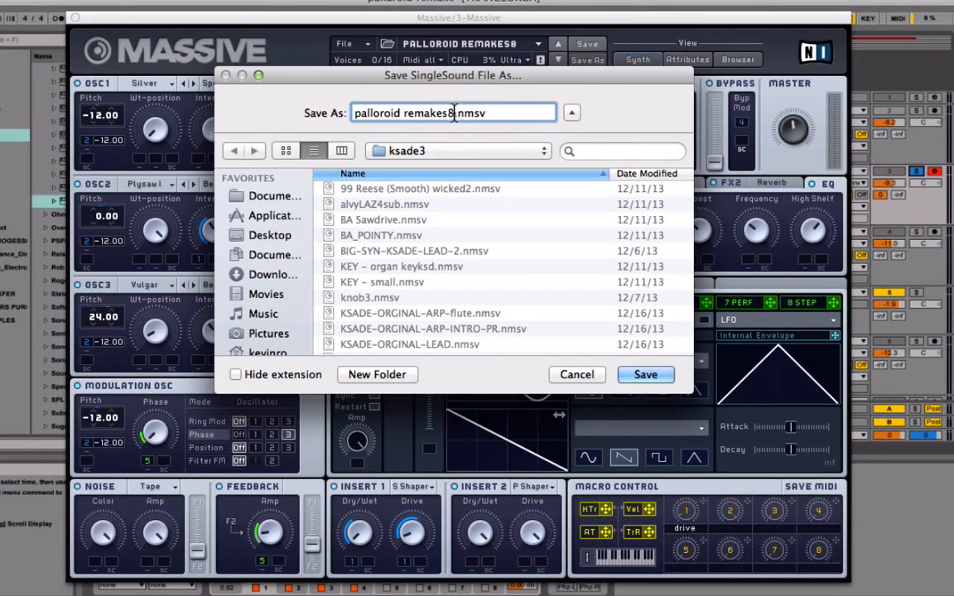
type("-lfo")
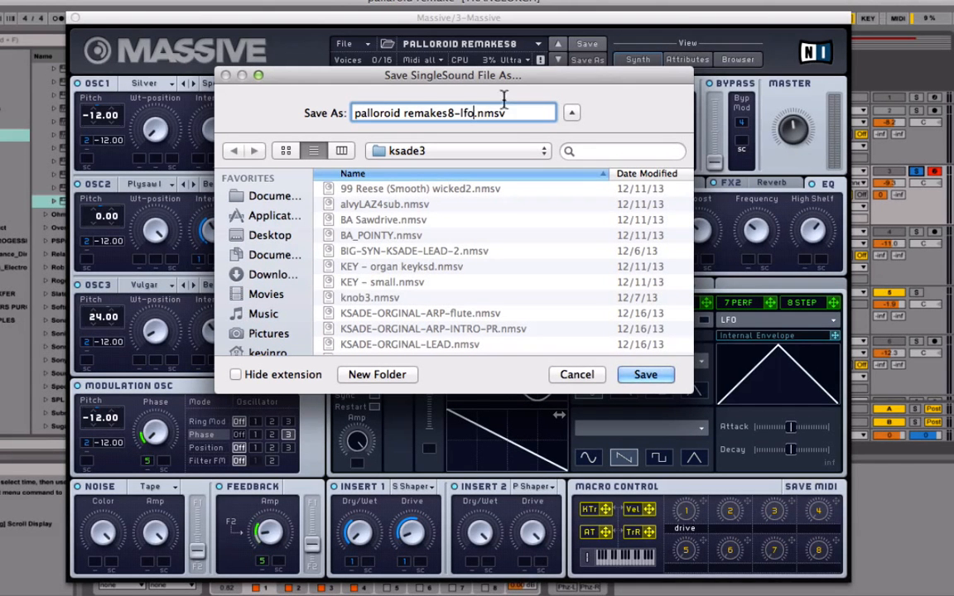
left_click(646, 374)
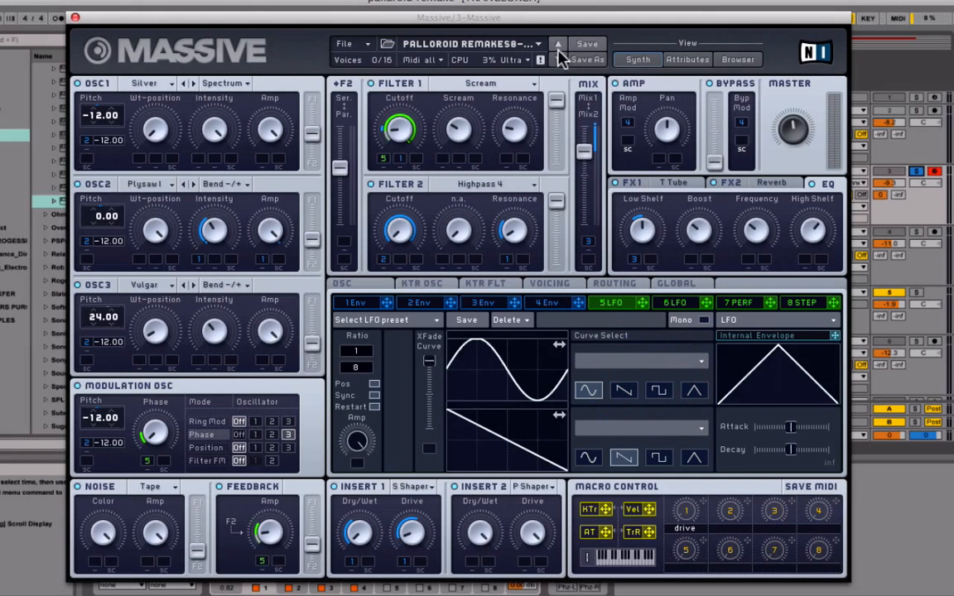
Reload the palloroid remakes8 preset from the ksade3 folder and show LFO 5 in the synth view
left_click(742, 60)
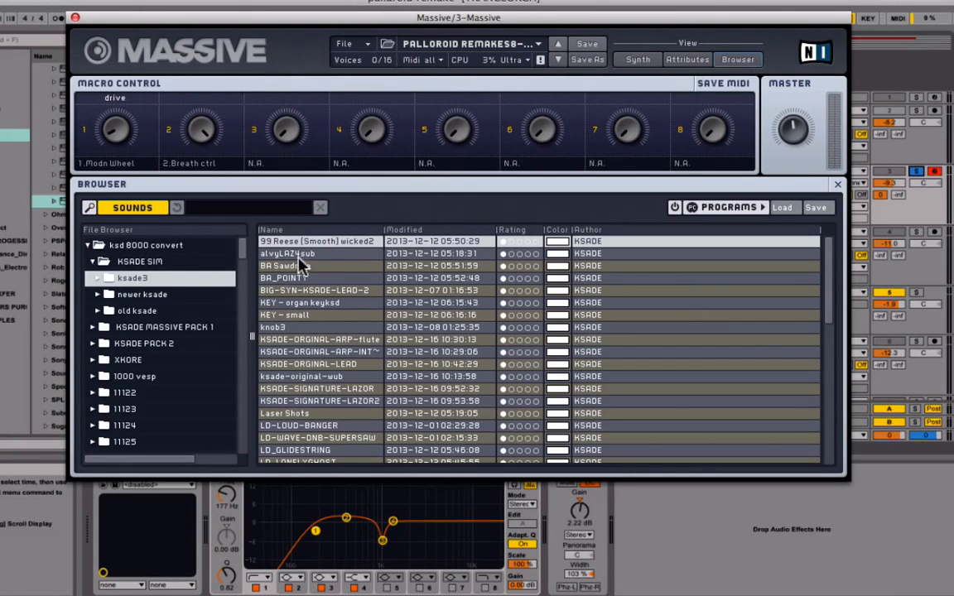
scroll(327, 382, "down", 10)
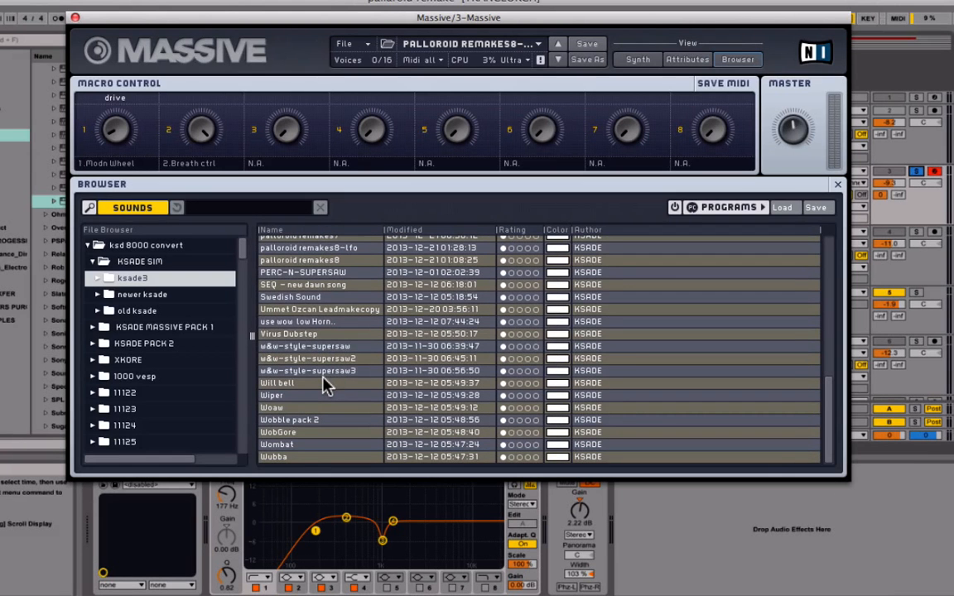
scroll(337, 373, "up", 3)
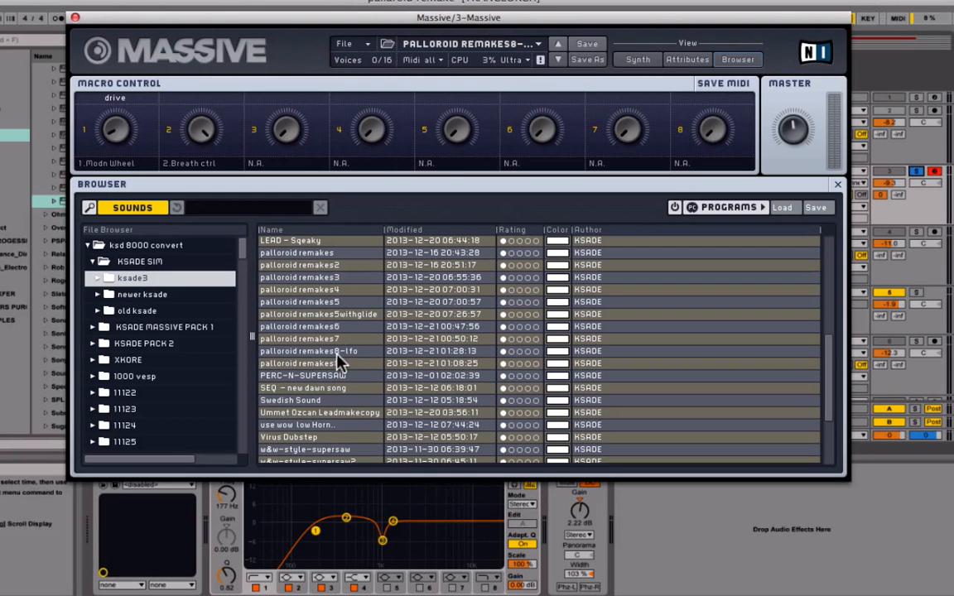
left_click(306, 369)
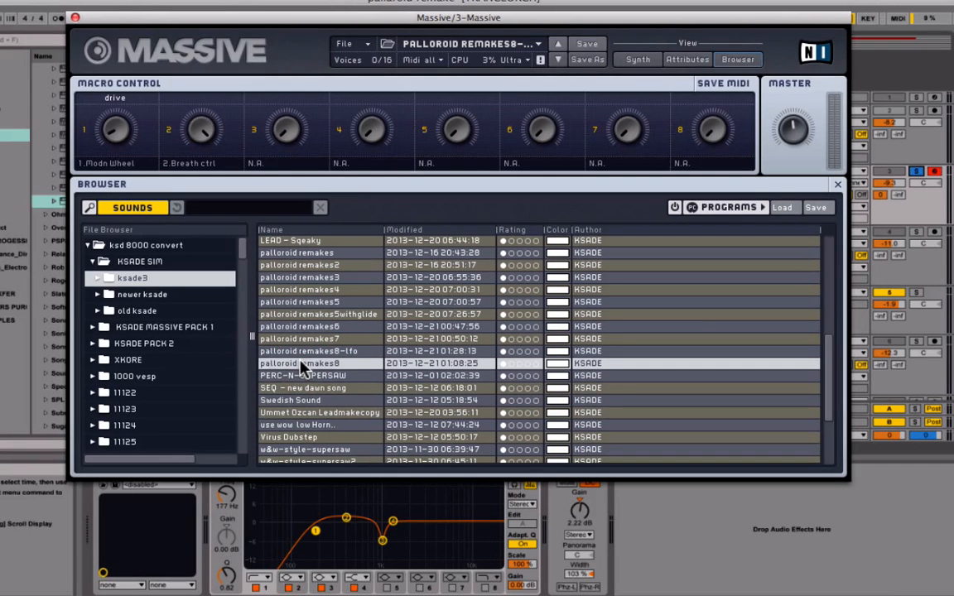
left_click(304, 363)
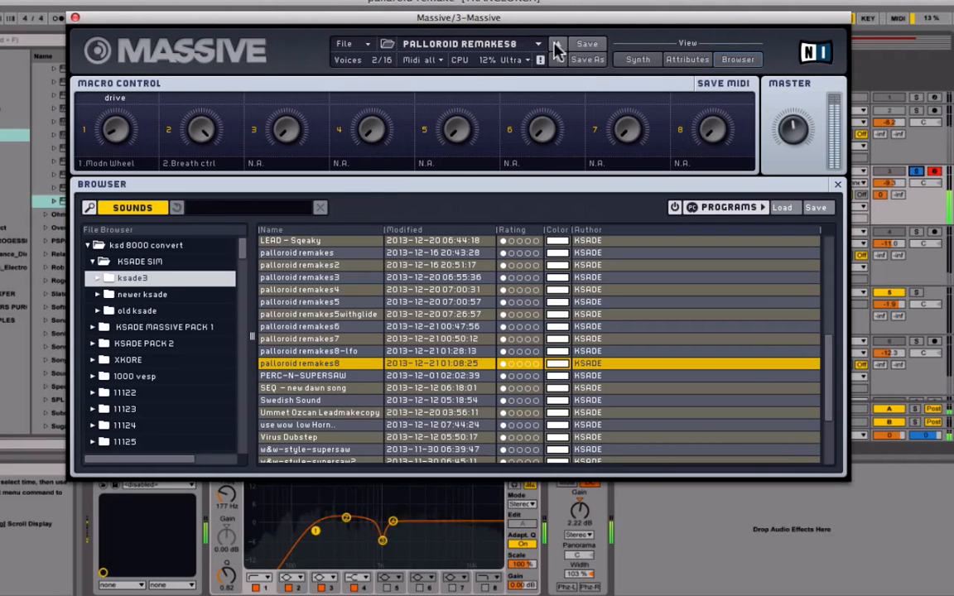
left_click(638, 61)
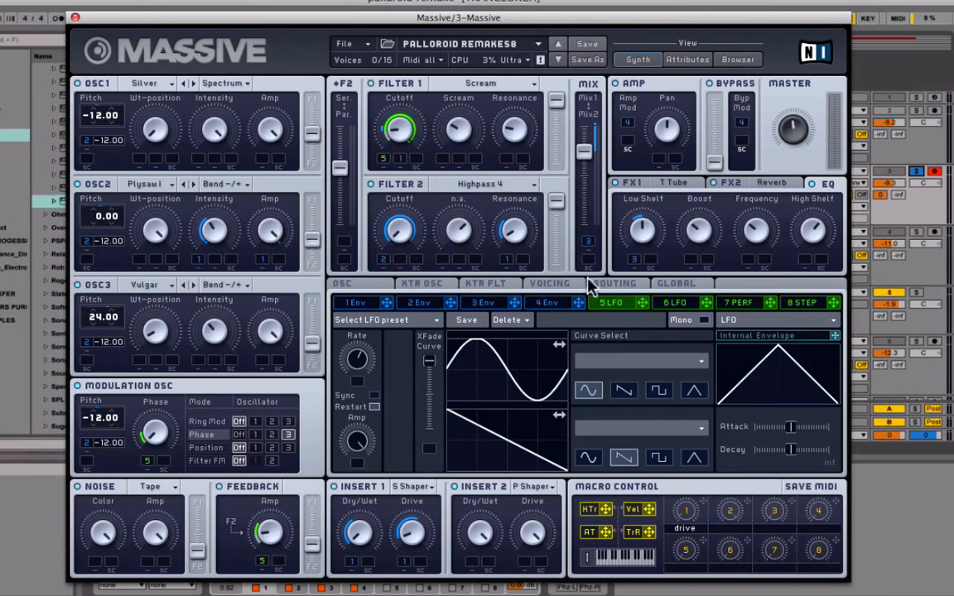
left_click(621, 304)
left_click(375, 404)
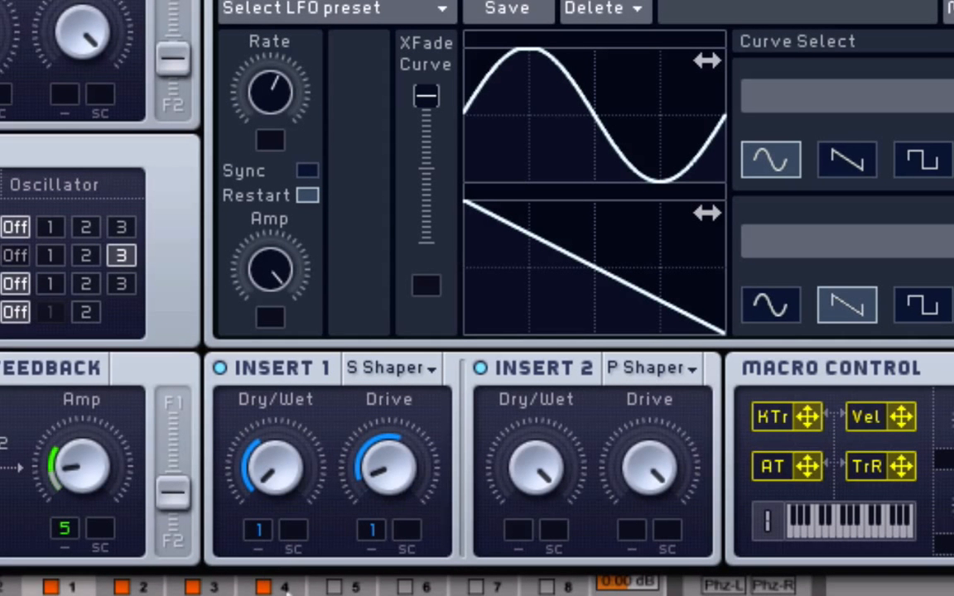
Review the effect types offered for Insert 1, where Sine Shaper is chosen, and for Insert 2
left_click(394, 371)
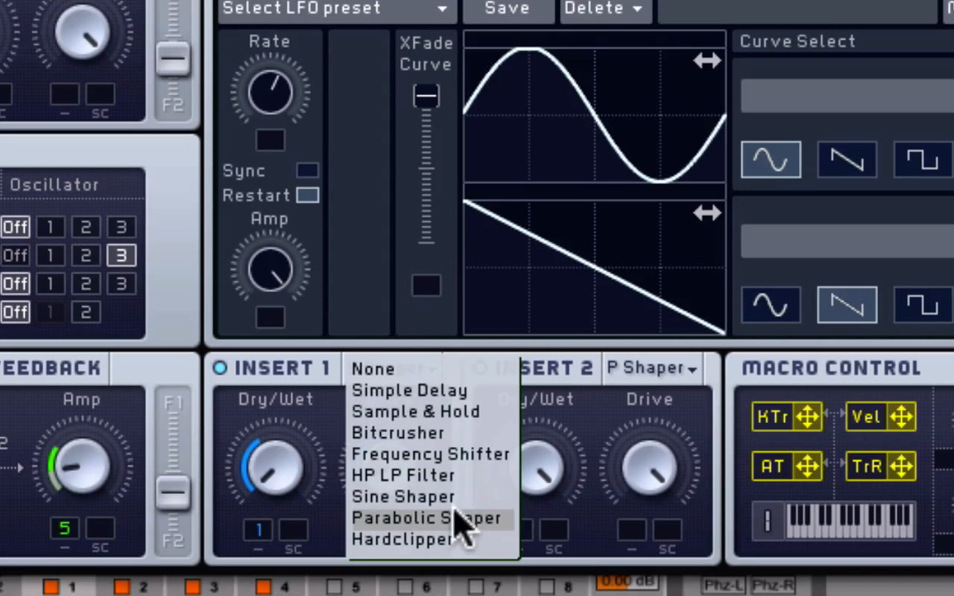
left_click(403, 497)
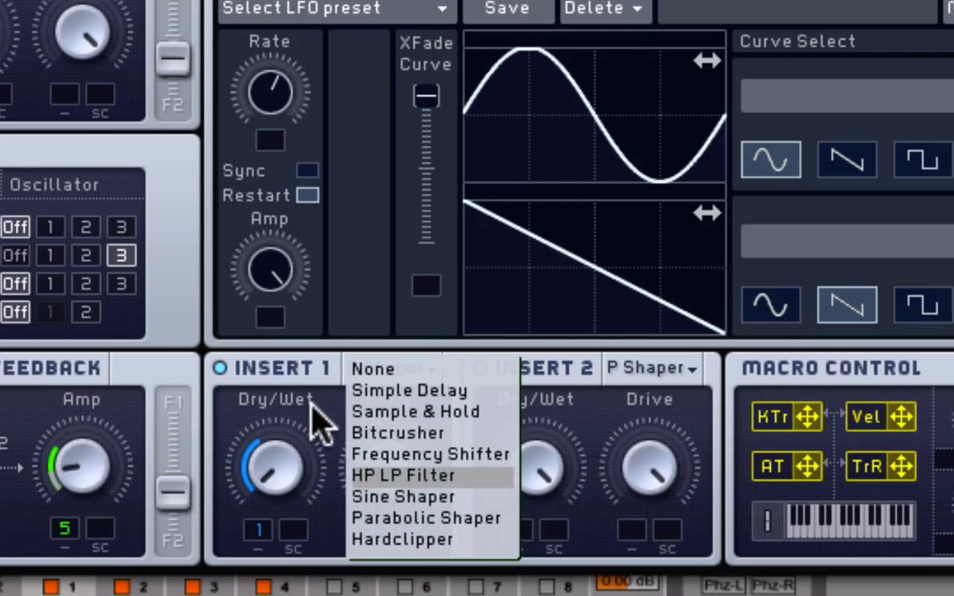
left_click(647, 371)
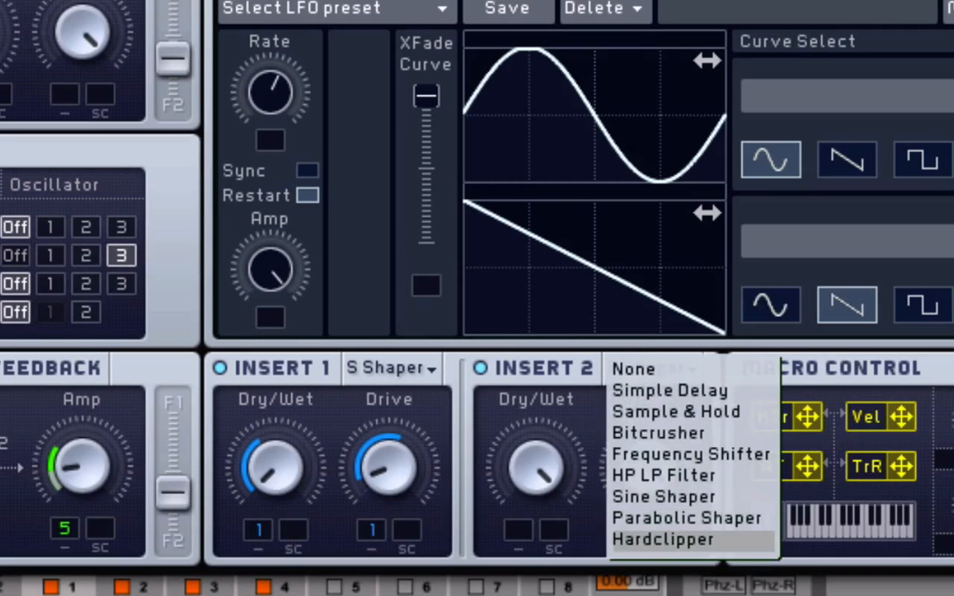
left_click(553, 407)
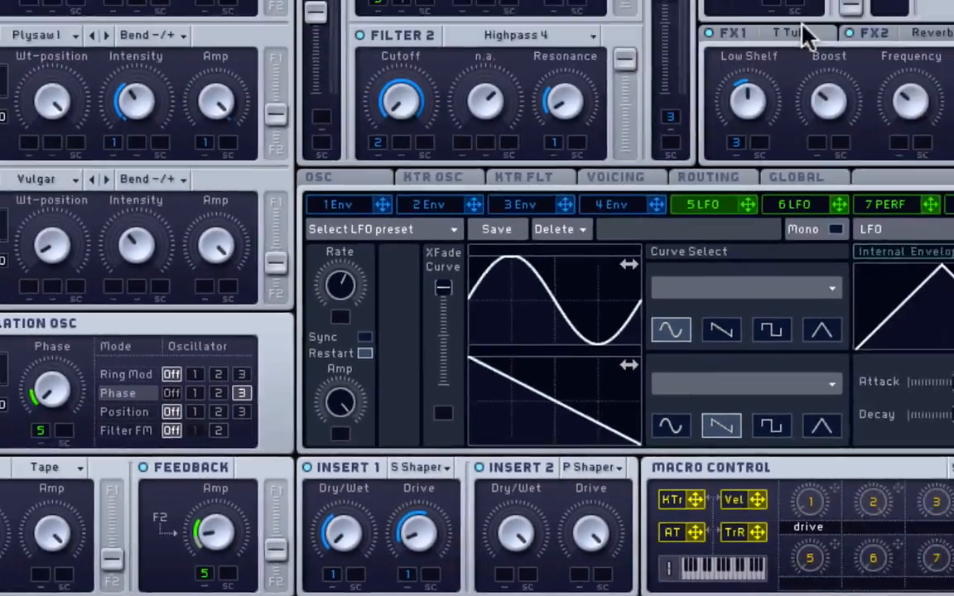
Show FX1's tube settings and the effect types it offers
left_click(732, 169)
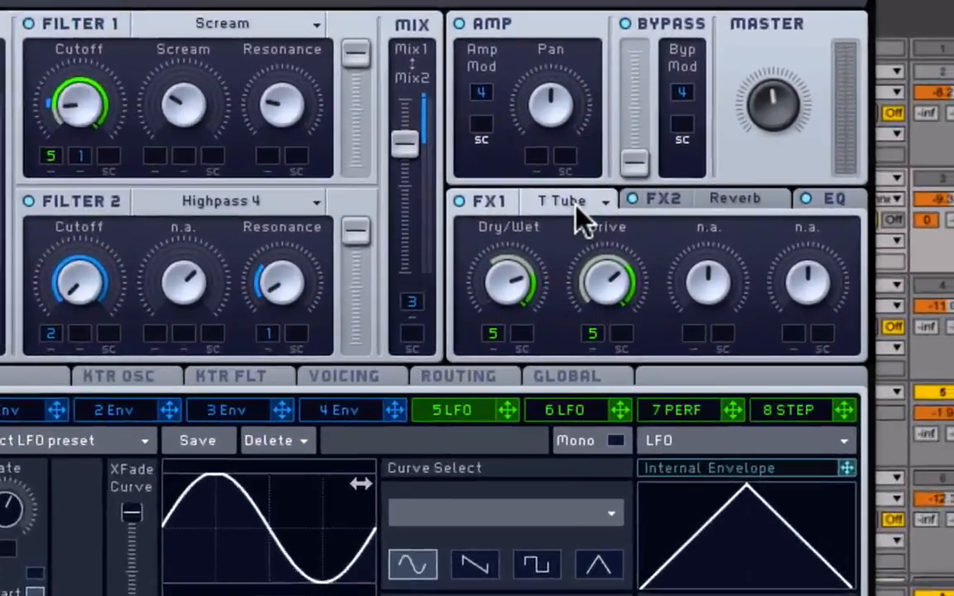
left_click(730, 172)
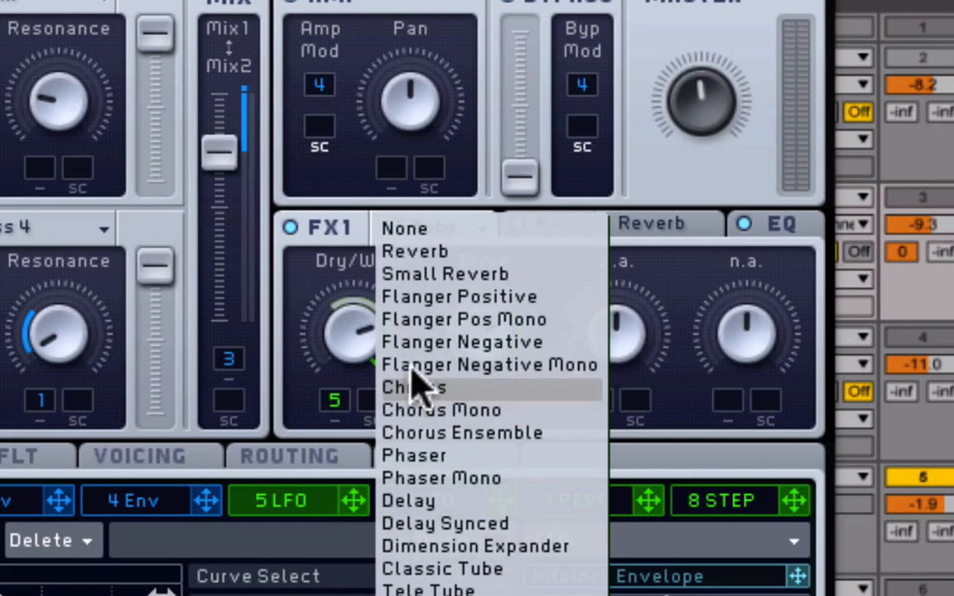
left_click(319, 299)
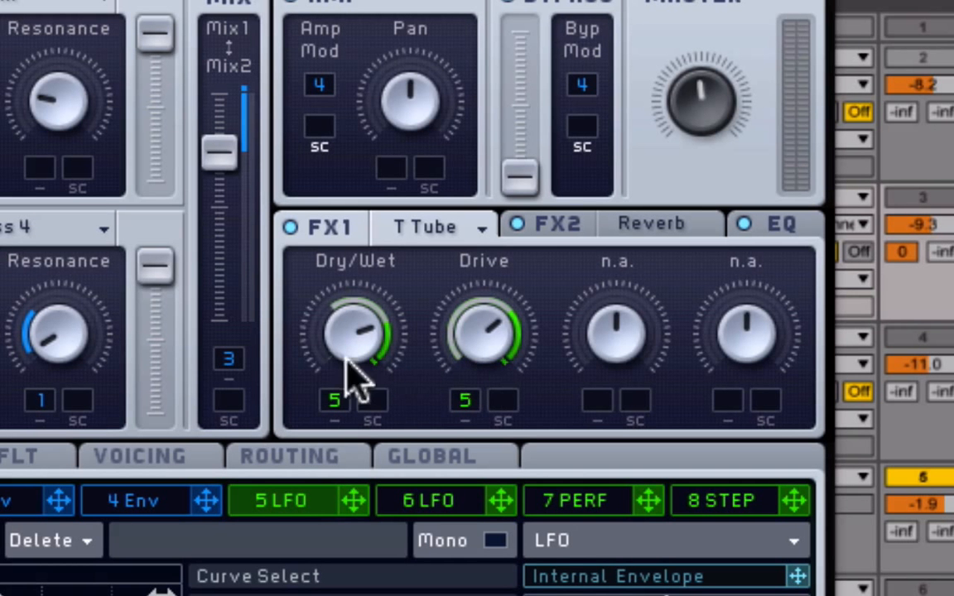
Show FX2's Reverb settings and effect types, and the synth EQ settings including the Low Shelf modulation
left_click(647, 224)
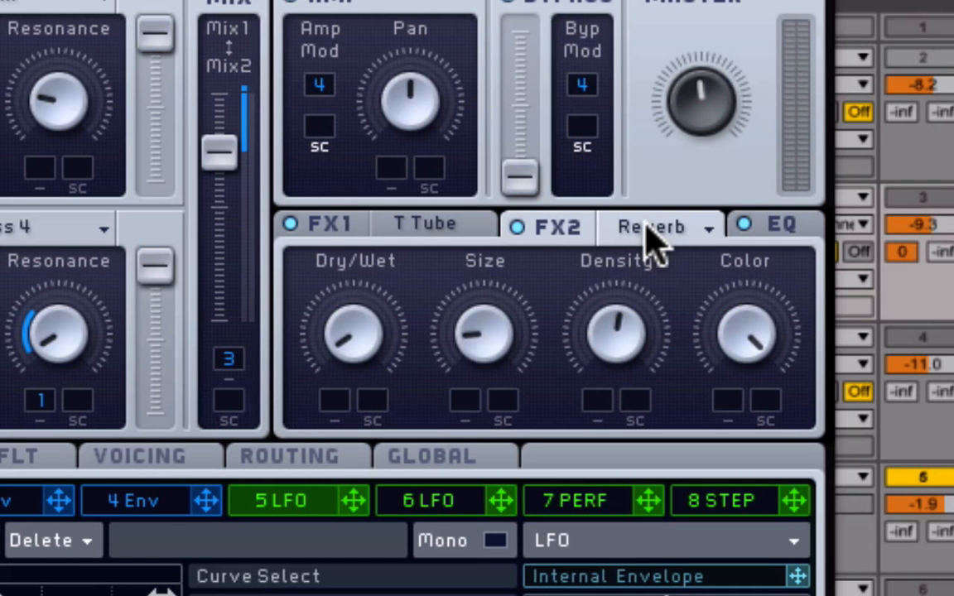
left_click(645, 223)
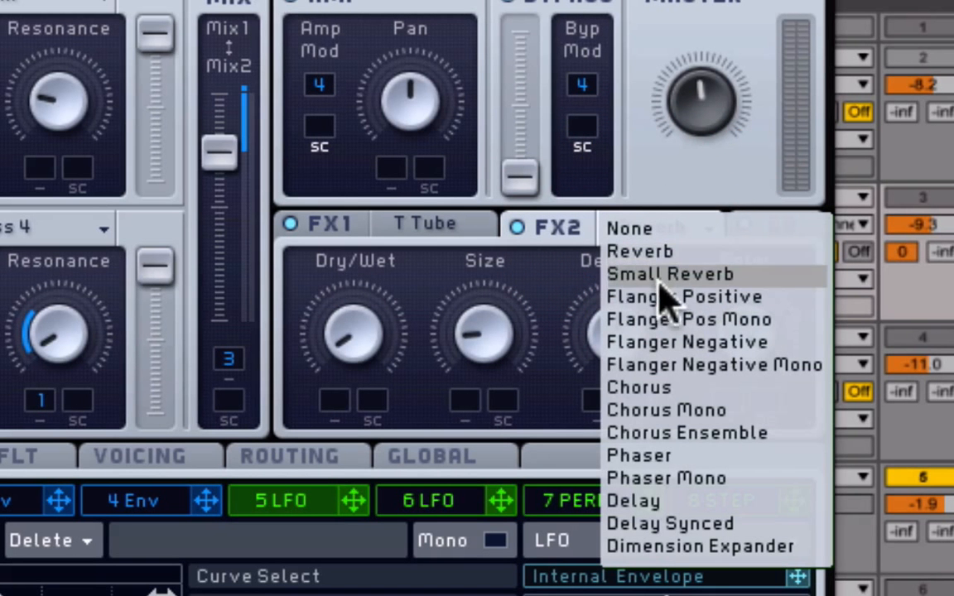
left_click(590, 255)
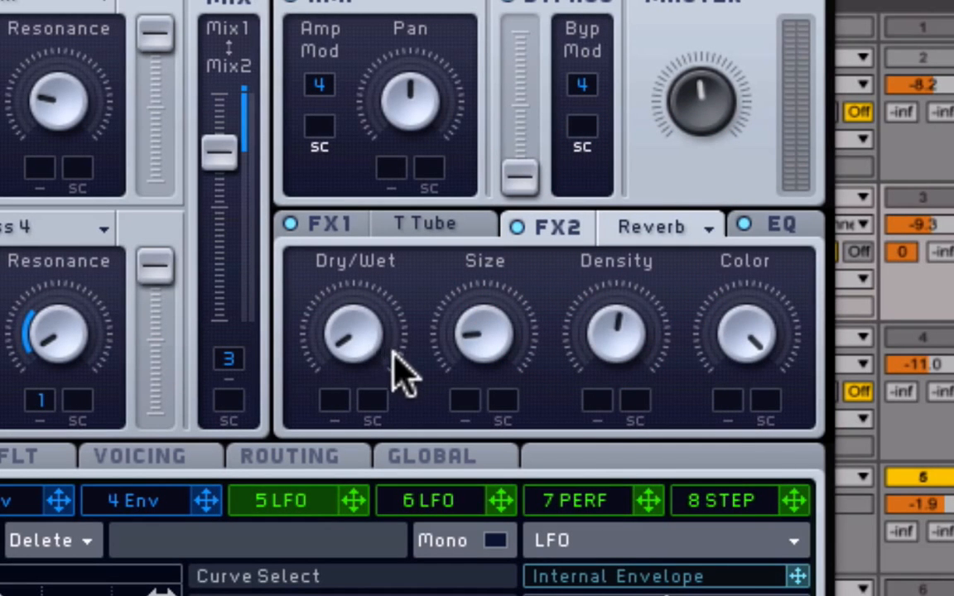
left_click(516, 228)
left_click(782, 230)
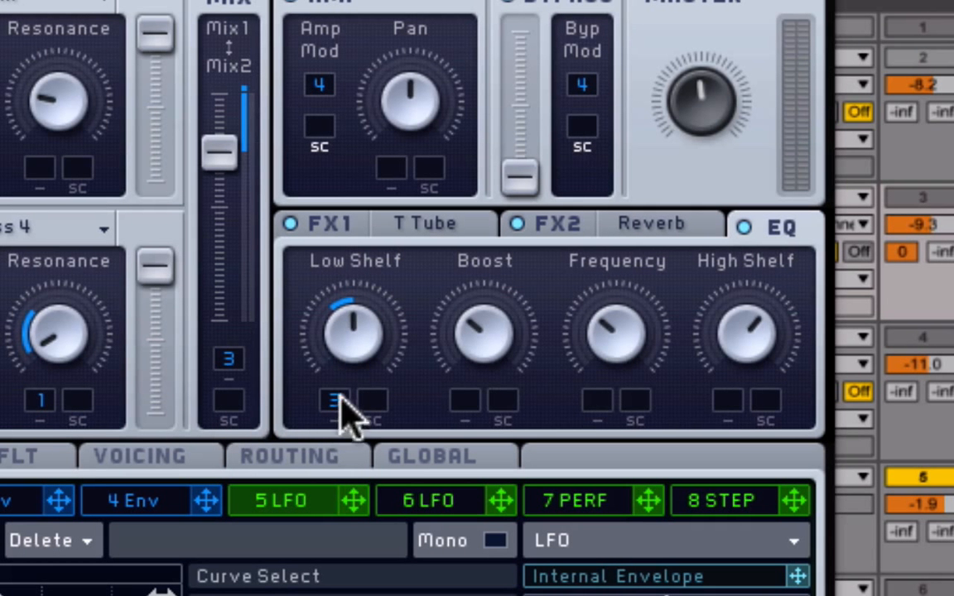
left_click_drag(346, 294, 358, 338)
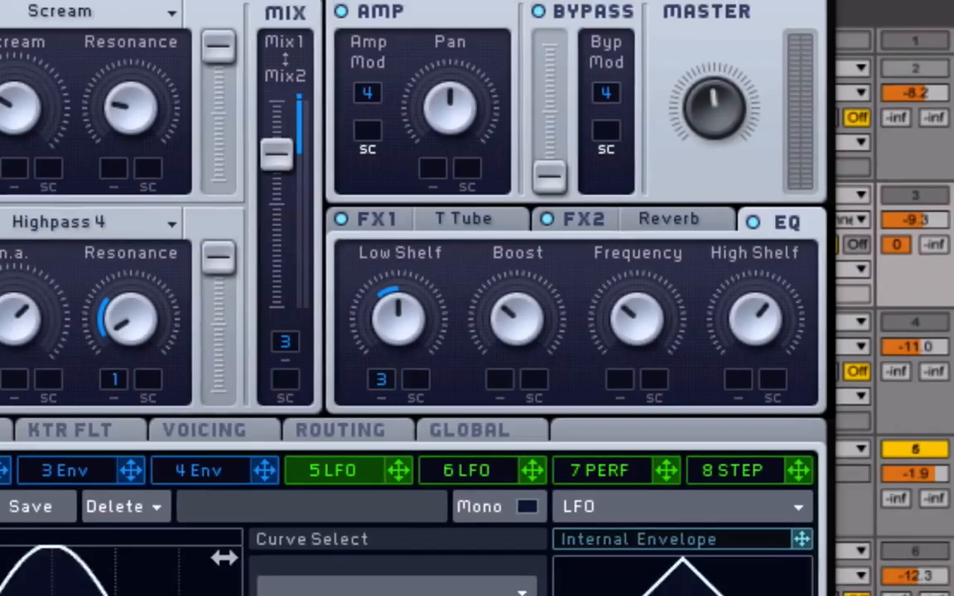
Switch from the synth to Ableton Live and examine EQ Eight's bands 2 and 3 on the 3 Massive track
left_click(138, 43)
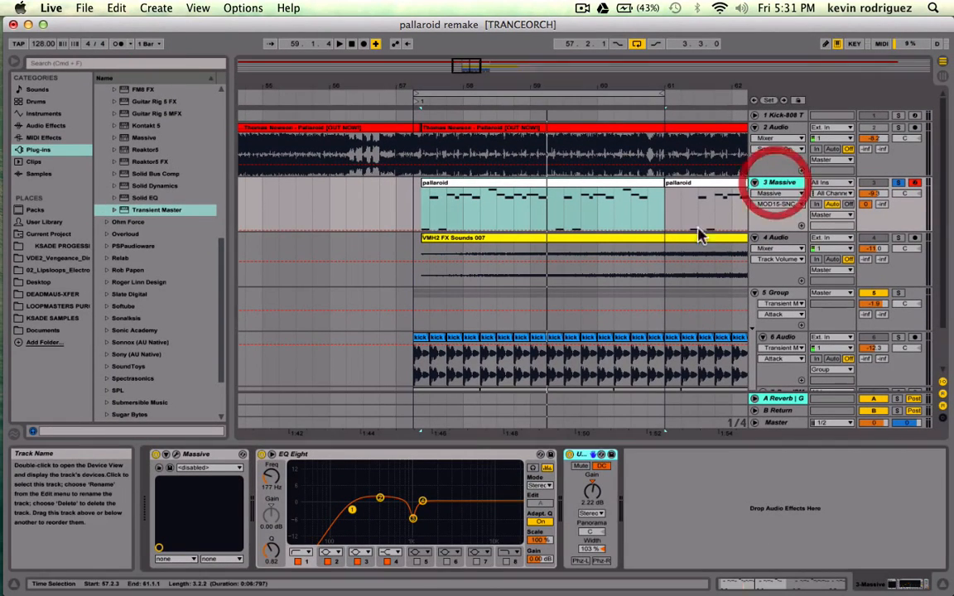
left_click(396, 453)
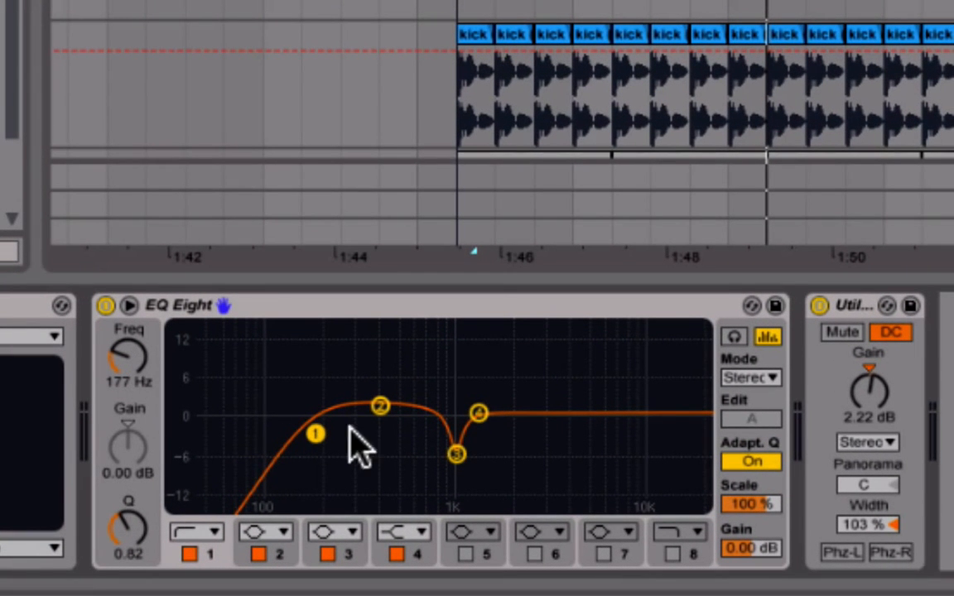
left_click(380, 406)
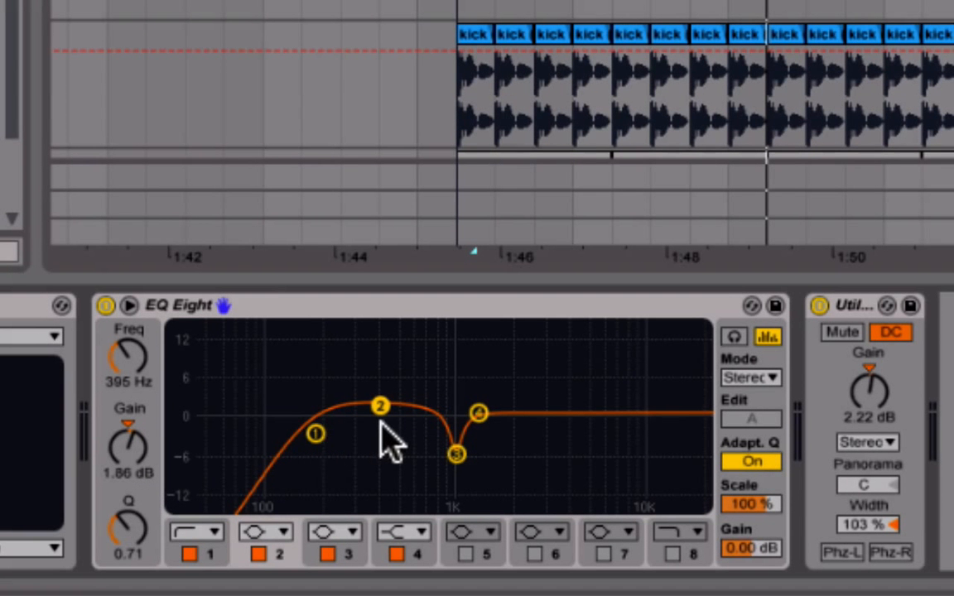
left_click(456, 454)
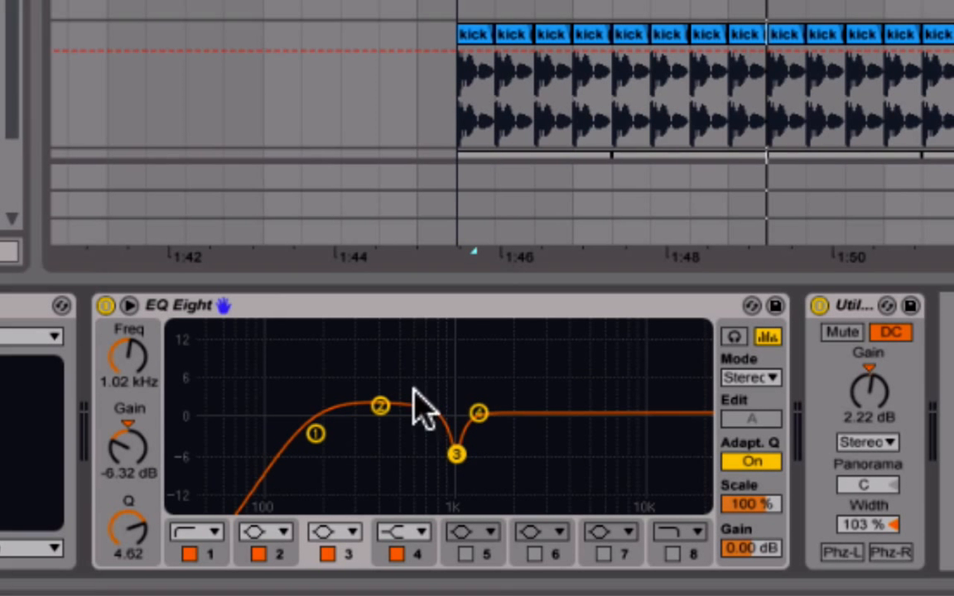
Set the gain of EQ Eight's band 4 to 0.00 dB
left_click(480, 411)
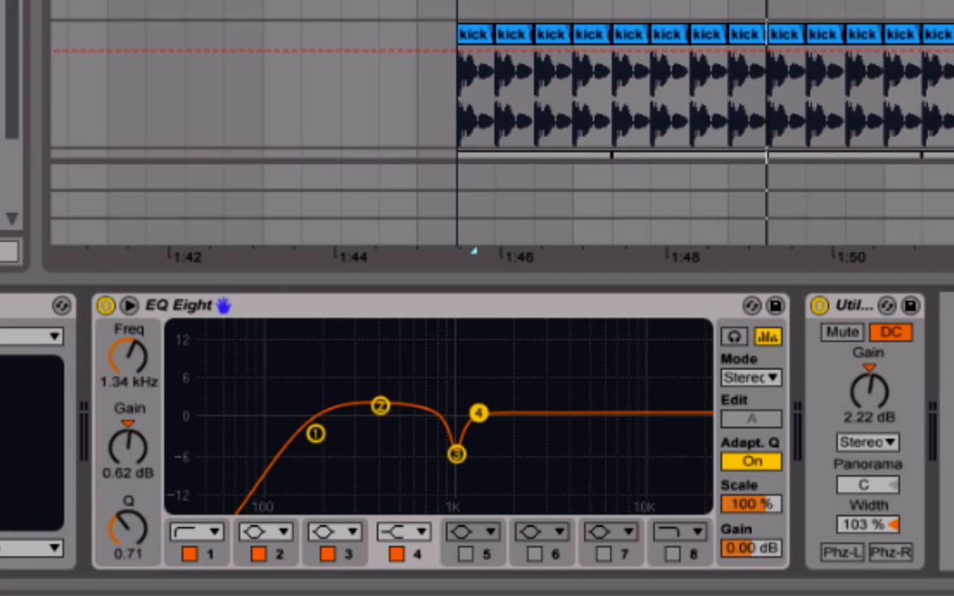
left_click_drag(479, 412, 479, 420)
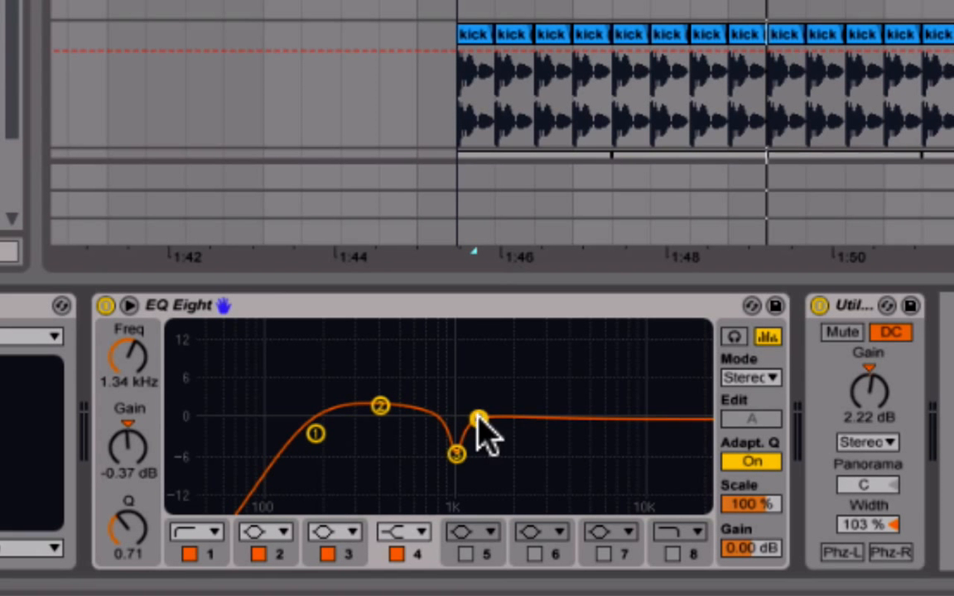
double_click(130, 441)
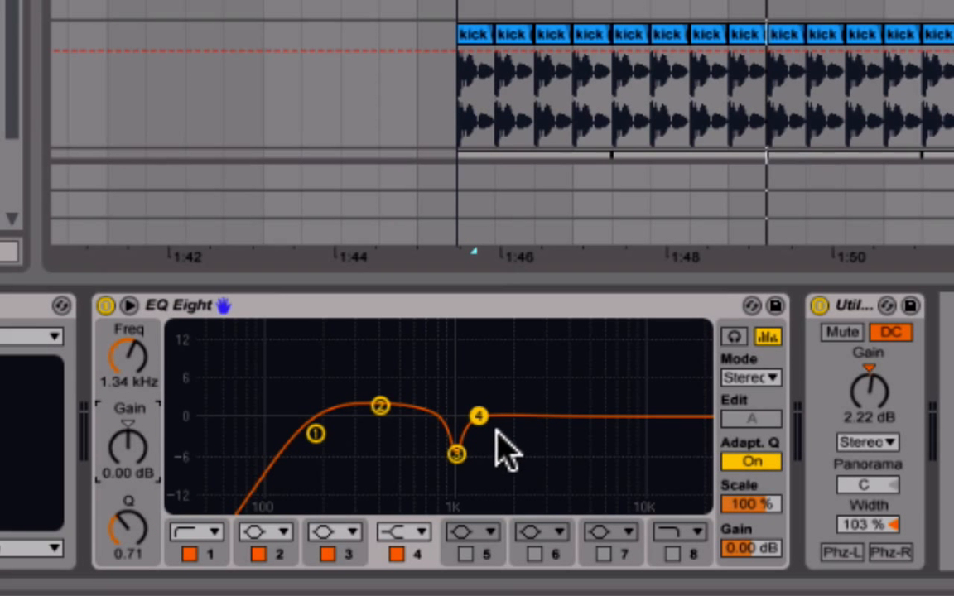
Reshape EQ Eight's band 4 into a narrow bell cut at 3.60 kHz with -5.83 dB gain and a Q of 5.68
left_click_drag(487, 418, 539, 418)
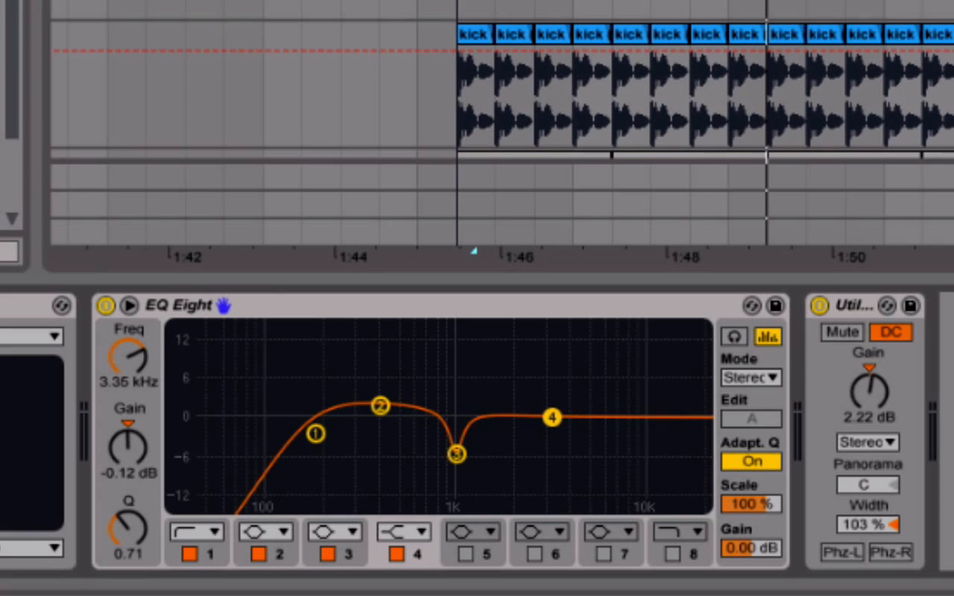
left_click(404, 532)
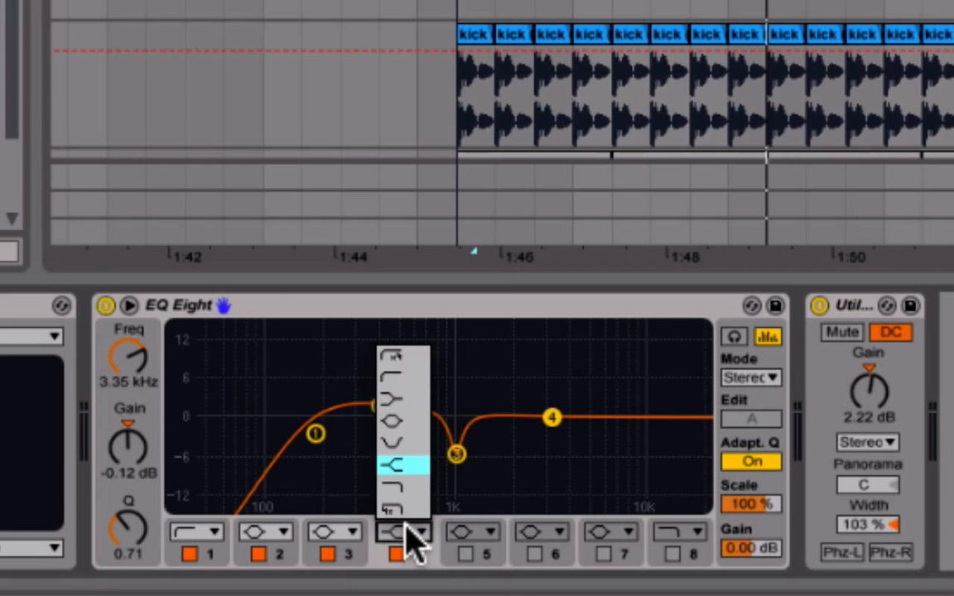
left_click(404, 454)
left_click_drag(552, 417, 552, 451)
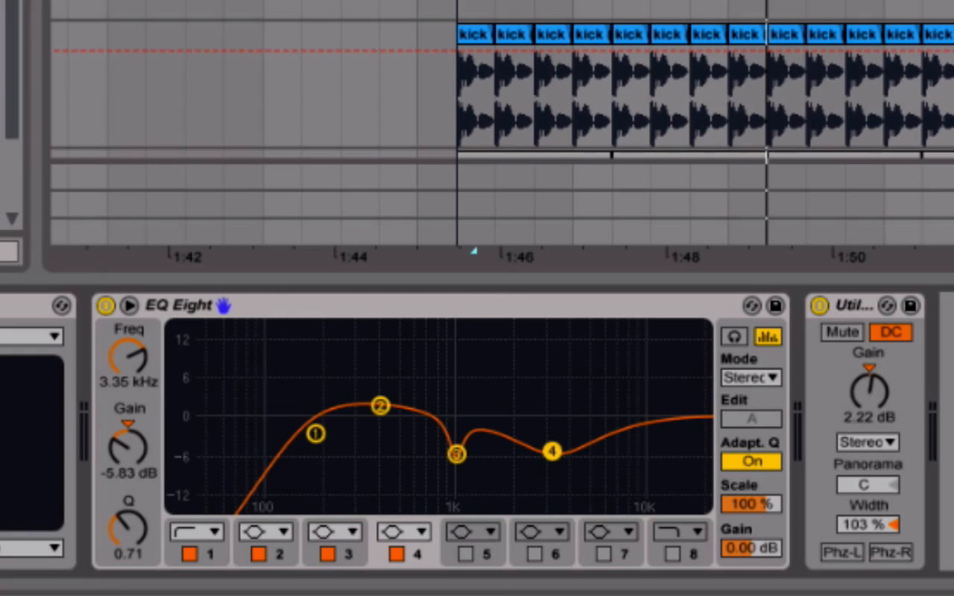
left_click_drag(129, 524, 129, 466)
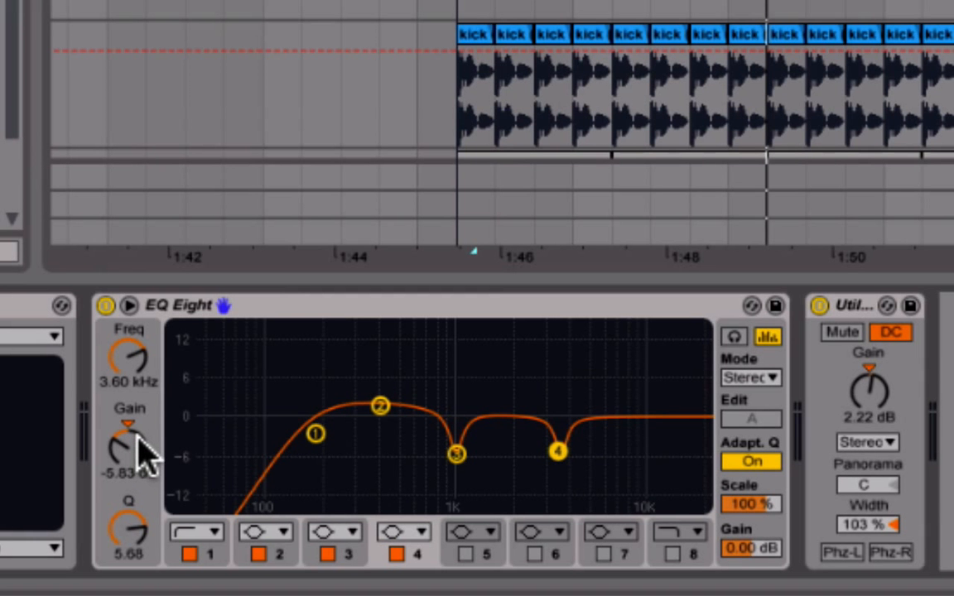
Play the loop to compare the sound with EQ Eight's band 4 off and on, and select the Utility device
key("space")
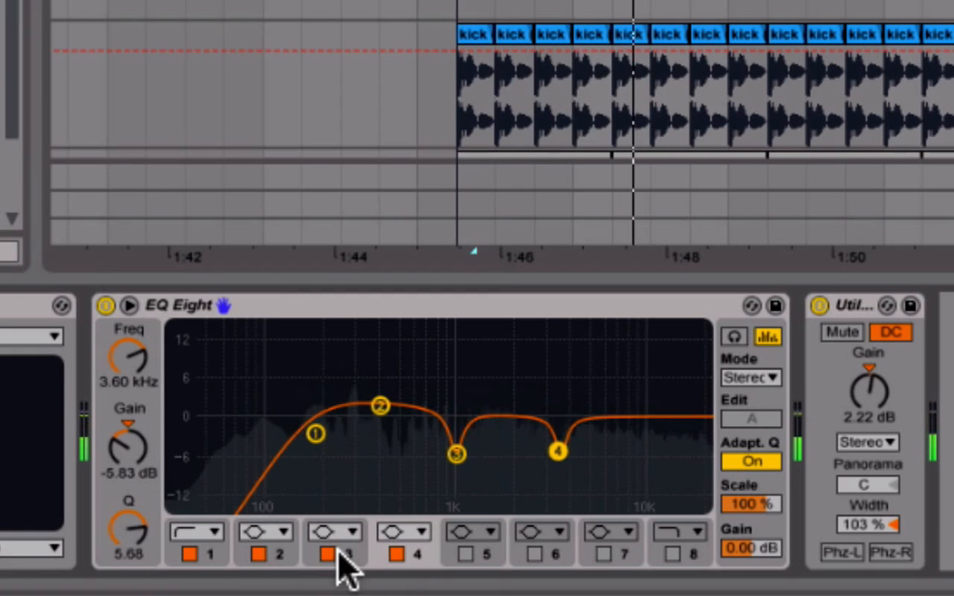
left_click(397, 554)
left_click(397, 554)
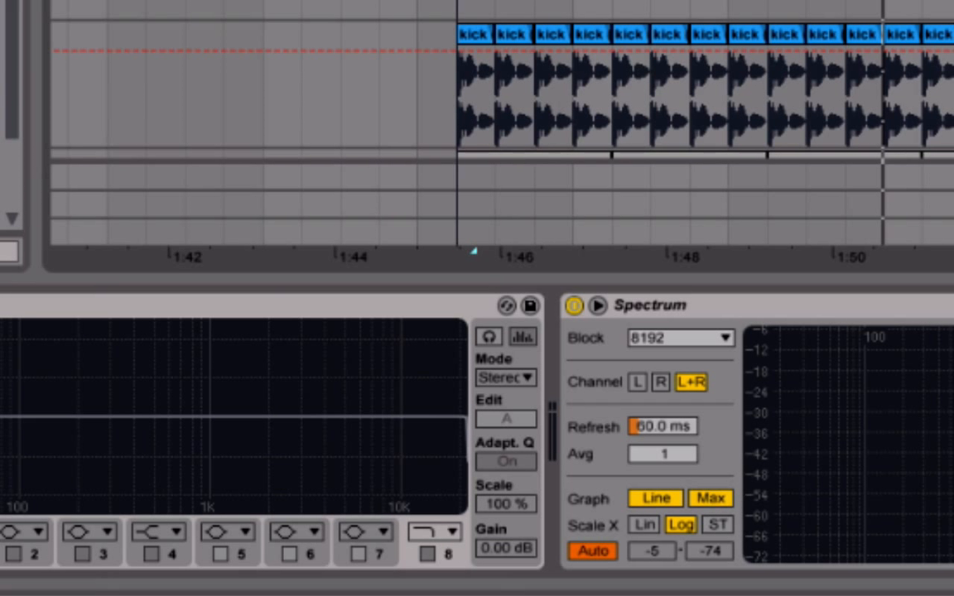
key("space")
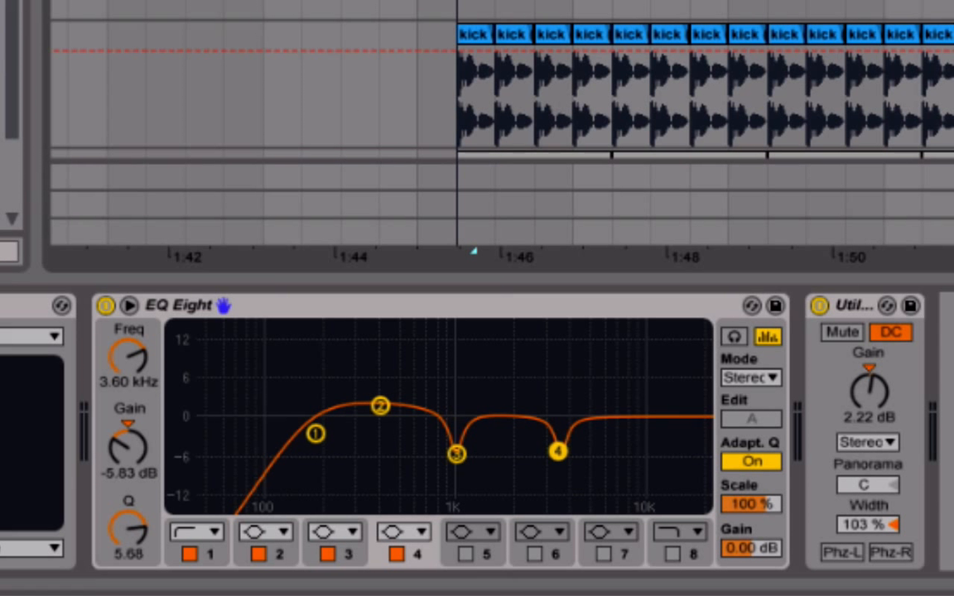
left_click(875, 305)
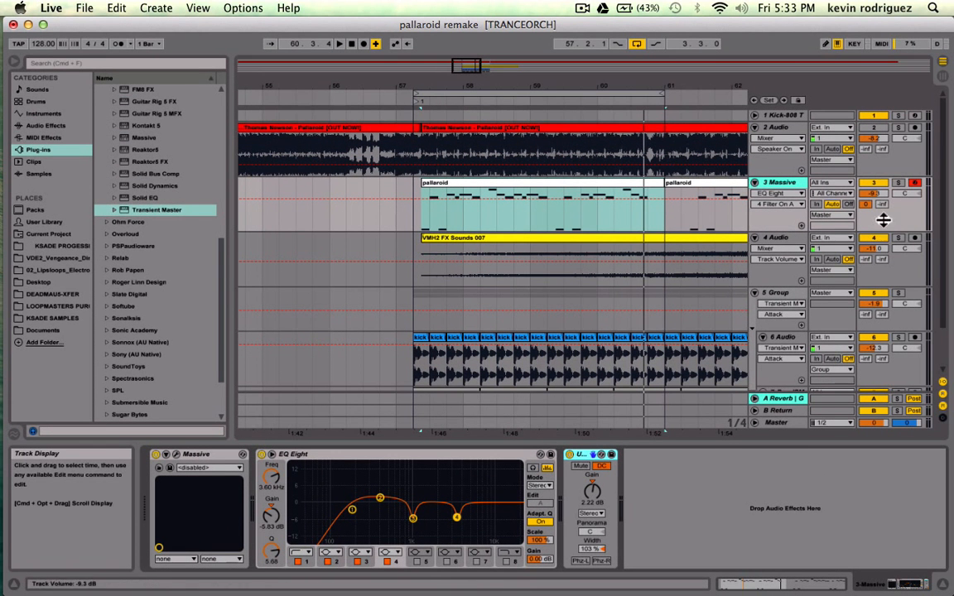
Show the Master and A Reverb | Gate return device chains, and 3 Massive's send A in Session View
left_click(791, 424)
left_click(788, 399)
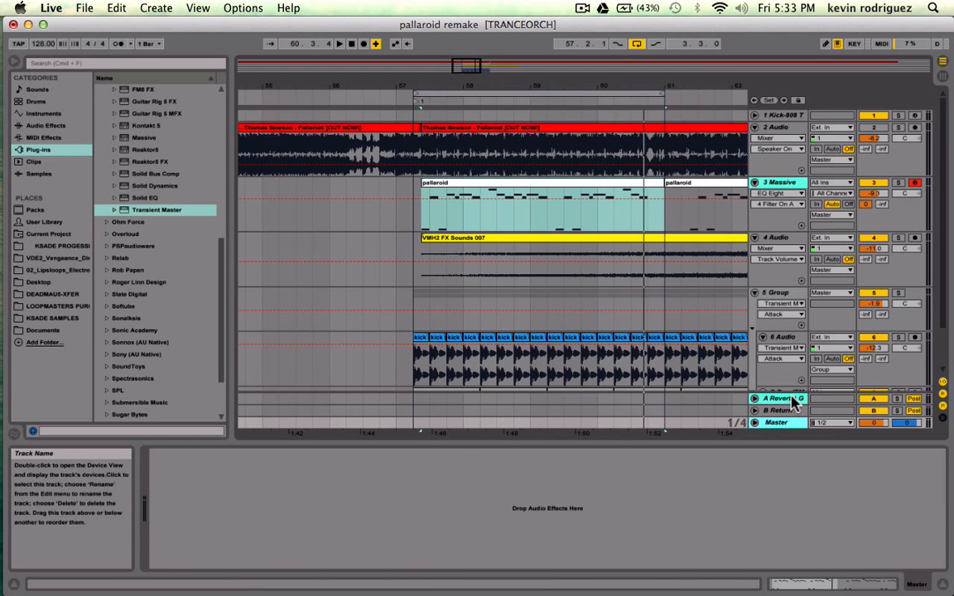
key("Tab")
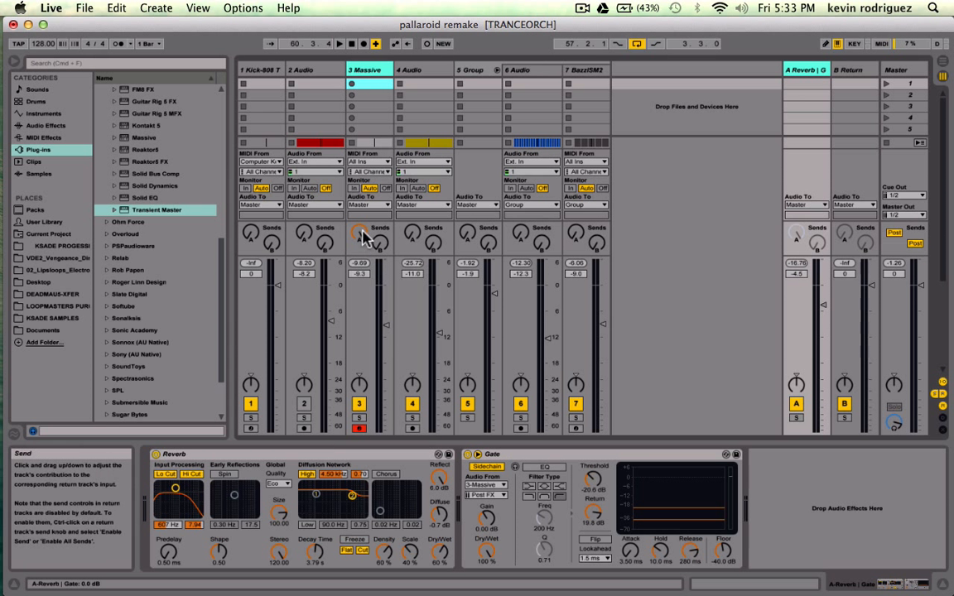
left_click_drag(355, 241, 354, 245)
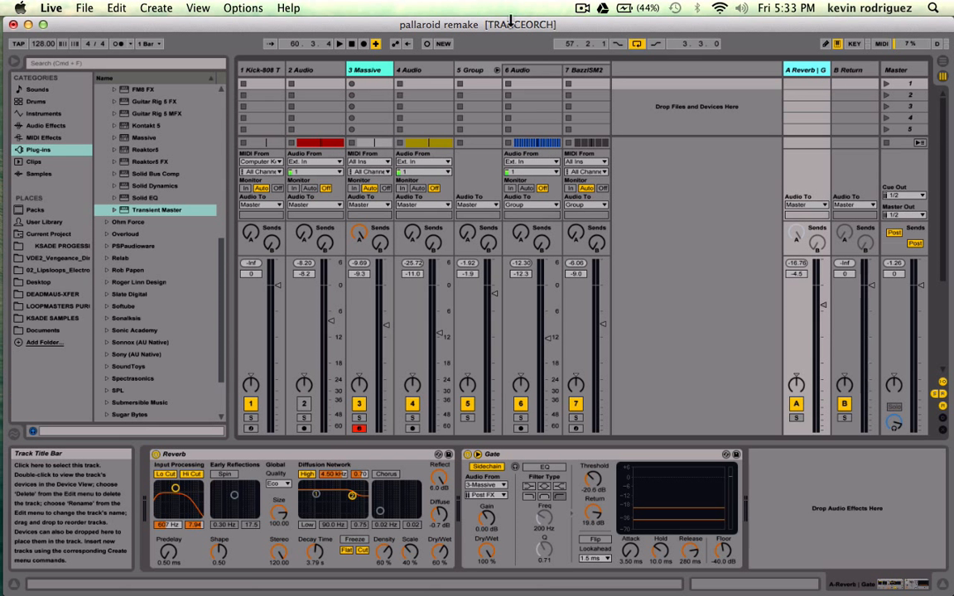
Compare the device chain of the 3 Massive track with that of the A Reverb | Gate return
left_click(370, 68)
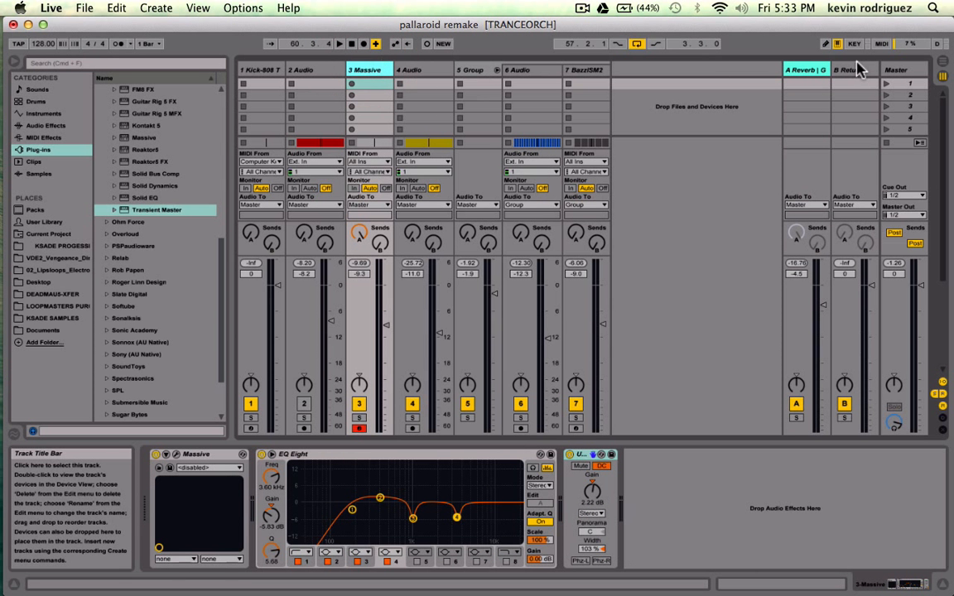
left_click(805, 70)
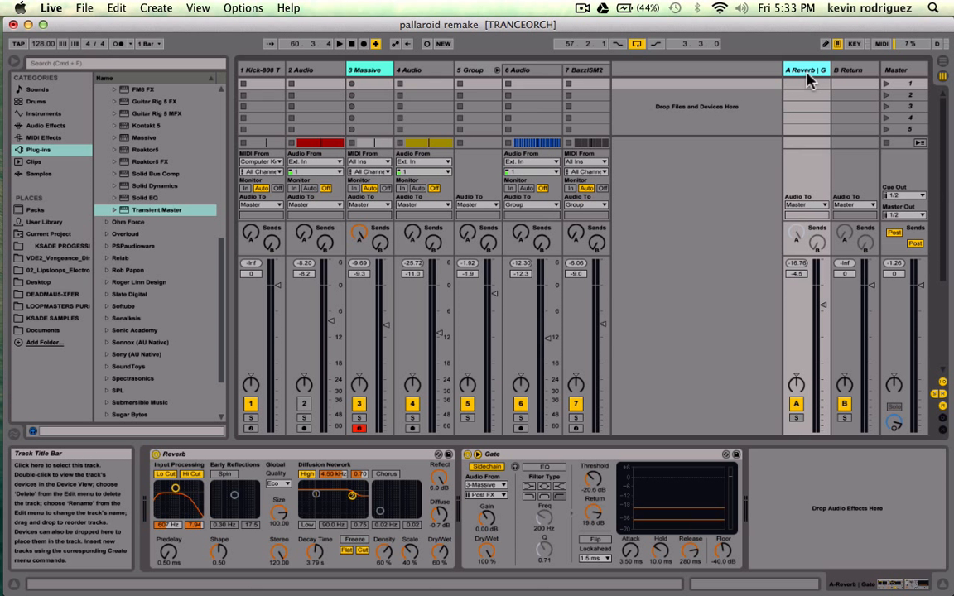
left_click(370, 71)
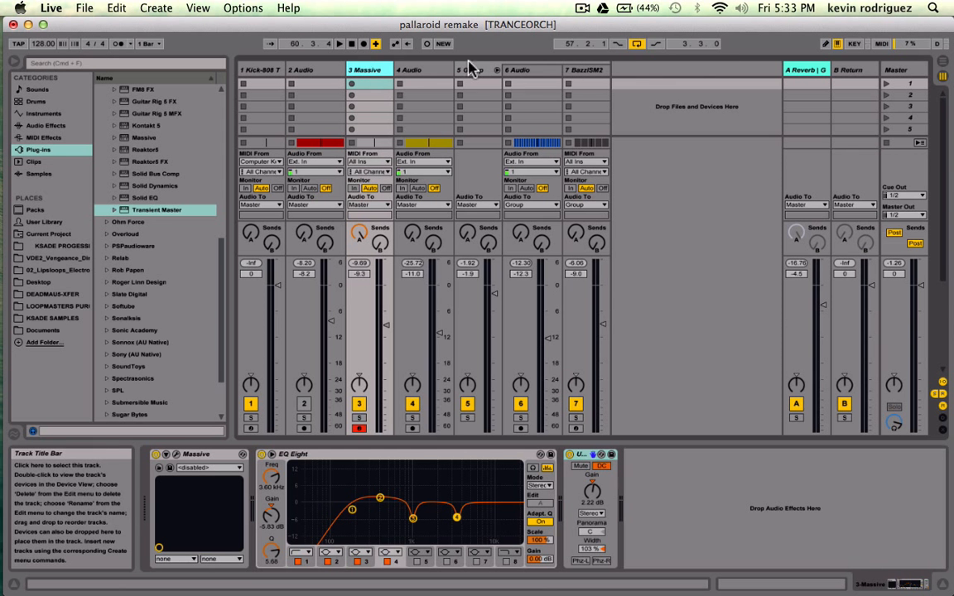
left_click(808, 71)
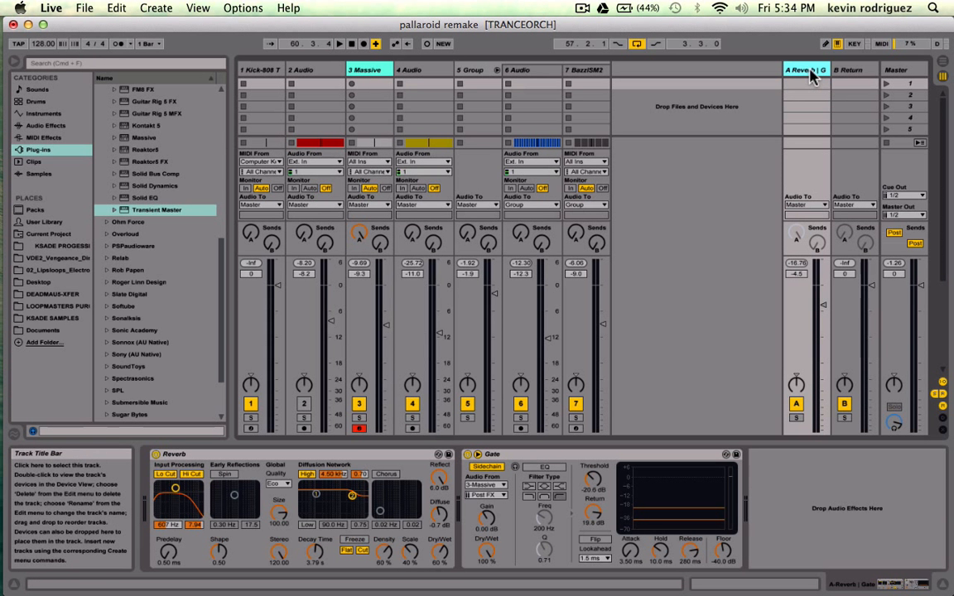
Examine the Reverb on return A and audition the loop with the Gate bypassed and re-enabled
left_click(356, 454)
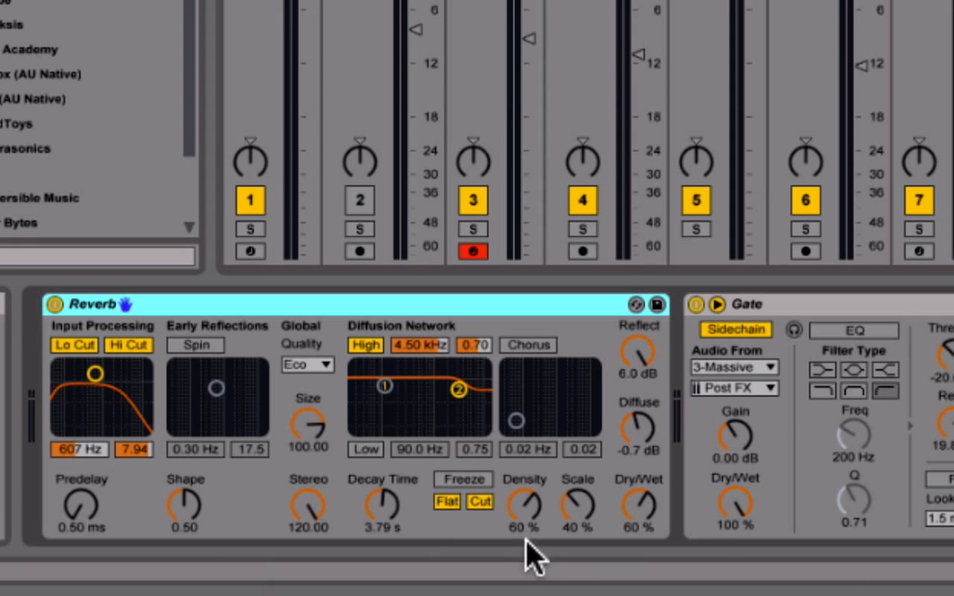
left_click(696, 304)
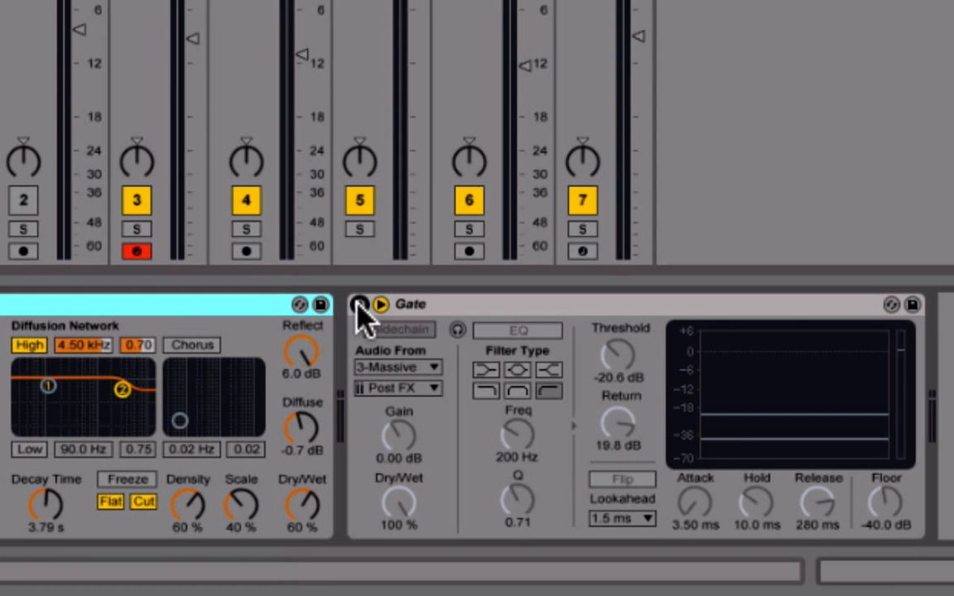
key("space")
left_click(359, 305)
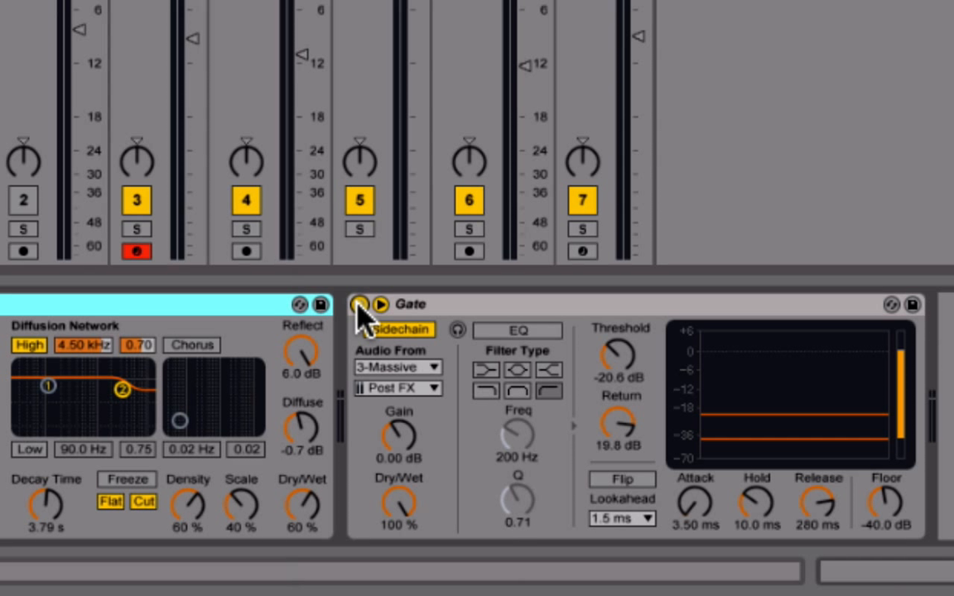
key("space")
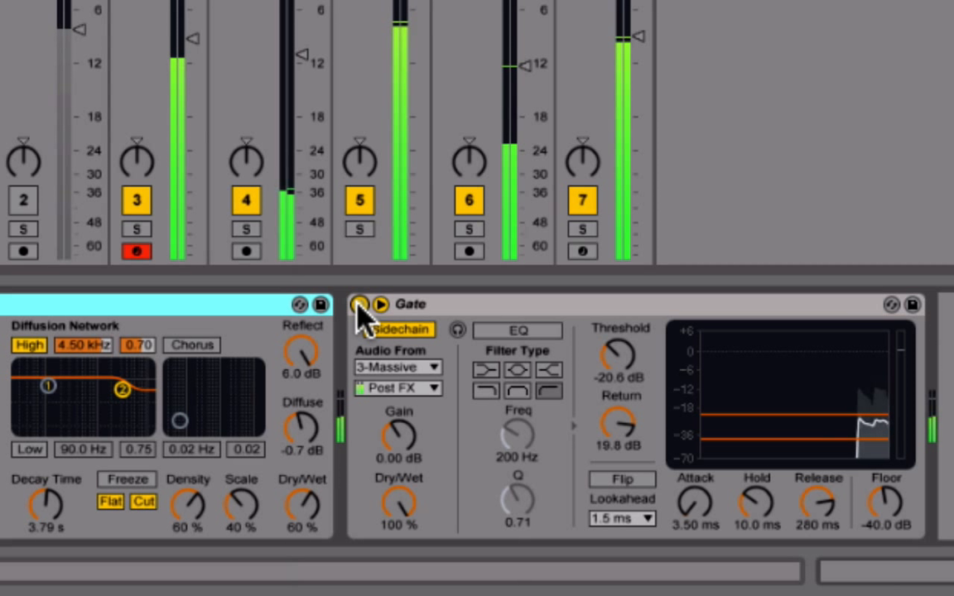
key("space")
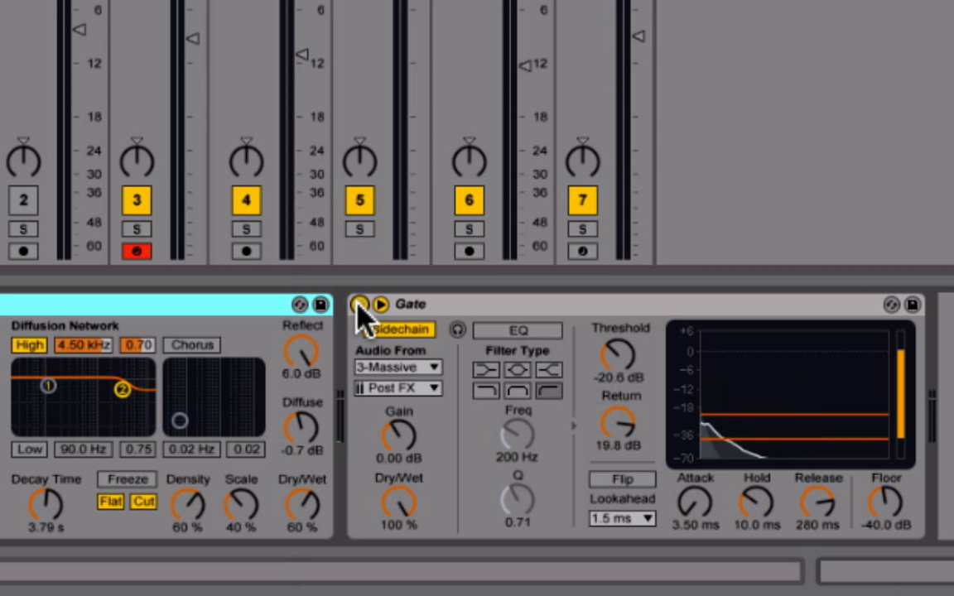
Show how the Gate's sidechain section folds and unfolds, and which source tracks its Audio From input offers
left_click(444, 307)
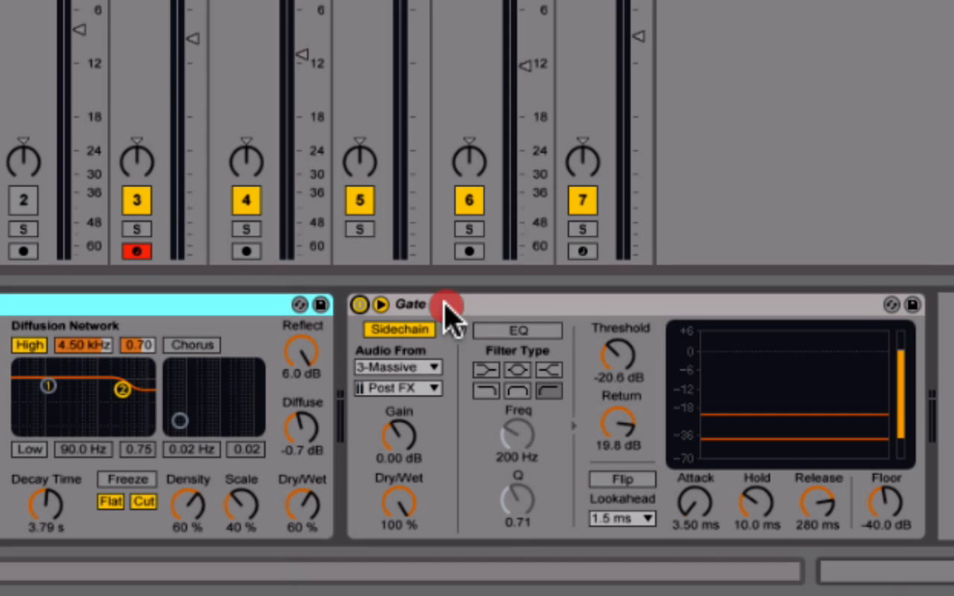
left_click(380, 304)
left_click(380, 304)
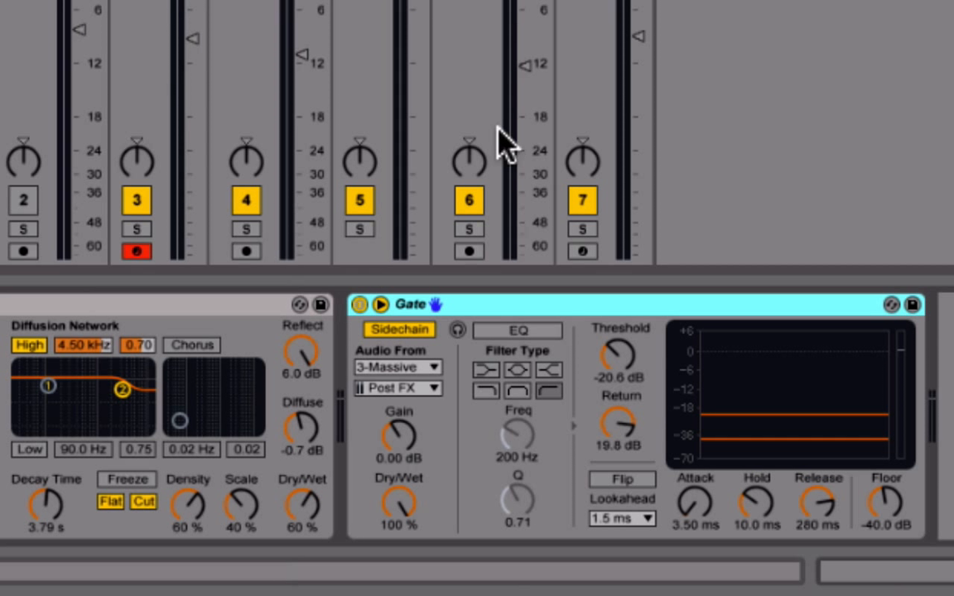
left_click(418, 370)
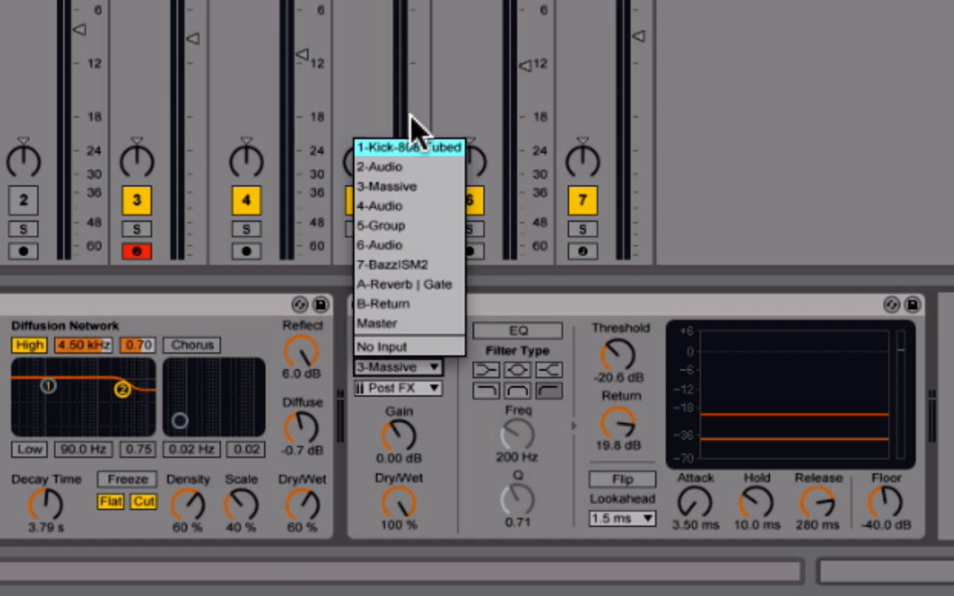
key("Escape")
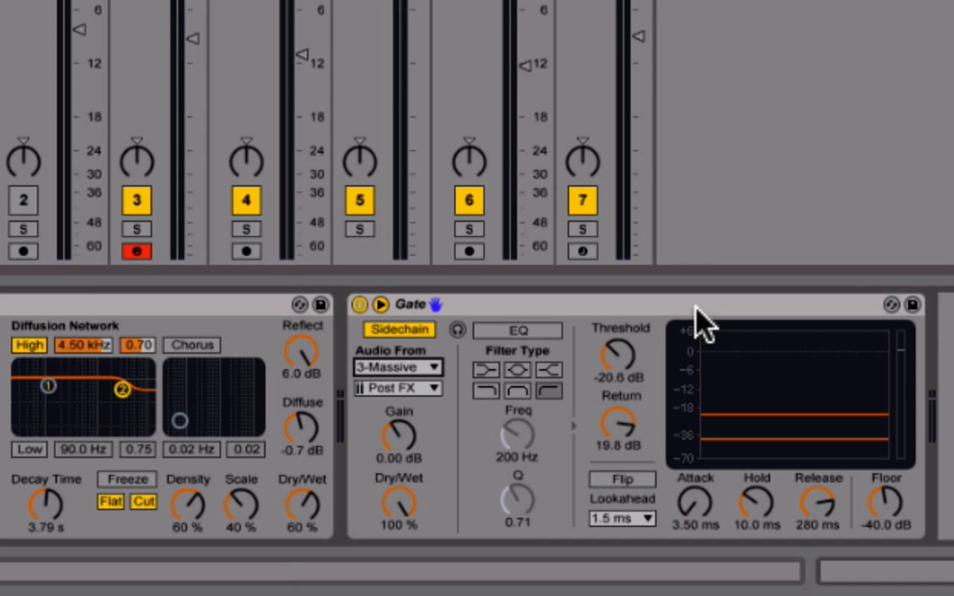